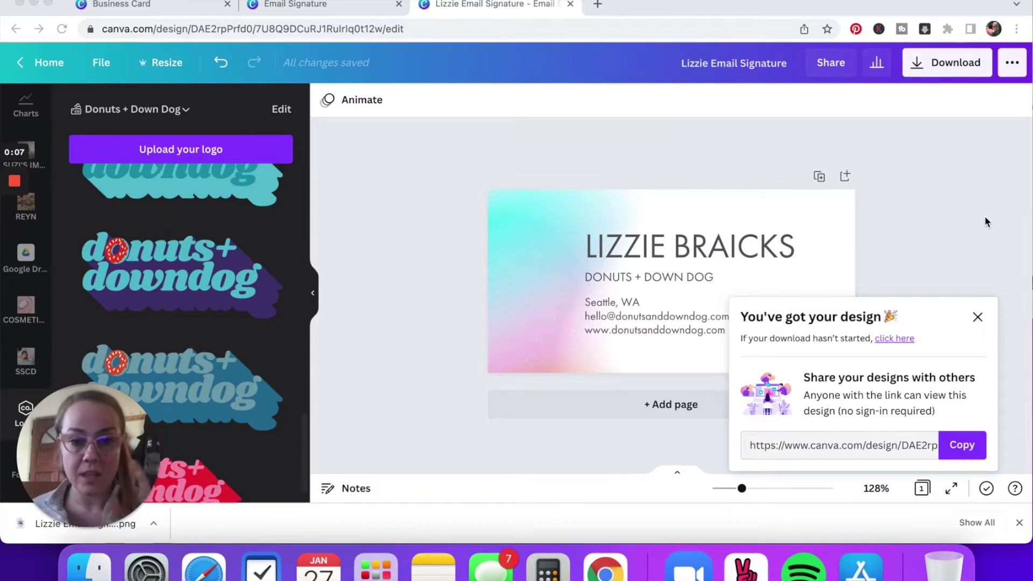
Dismiss Canva's download notice and open the PNG download options for the Lizzie Email Signature design
click(978, 319)
click(978, 318)
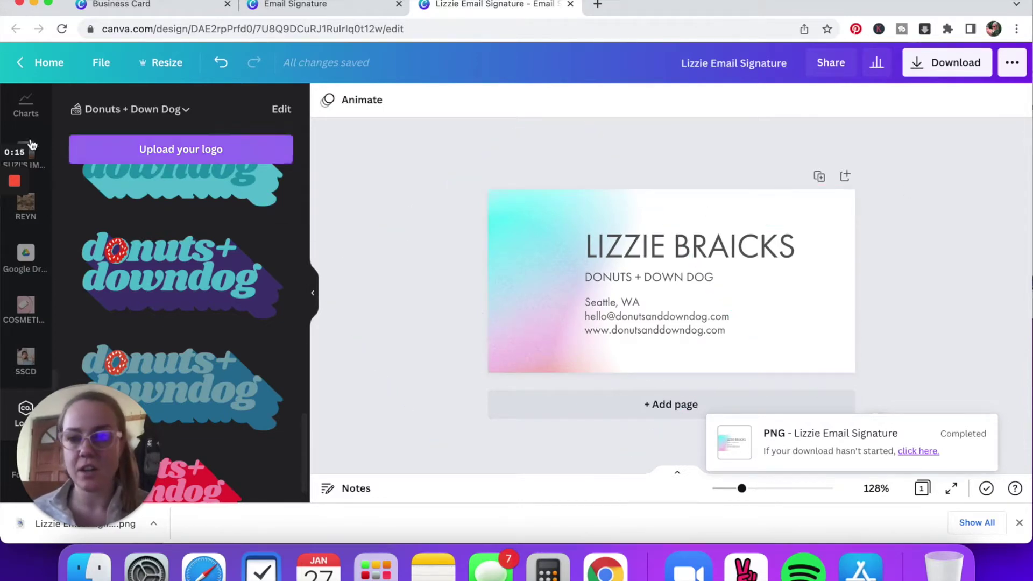
scroll(25, 215, up, 5)
click(26, 108)
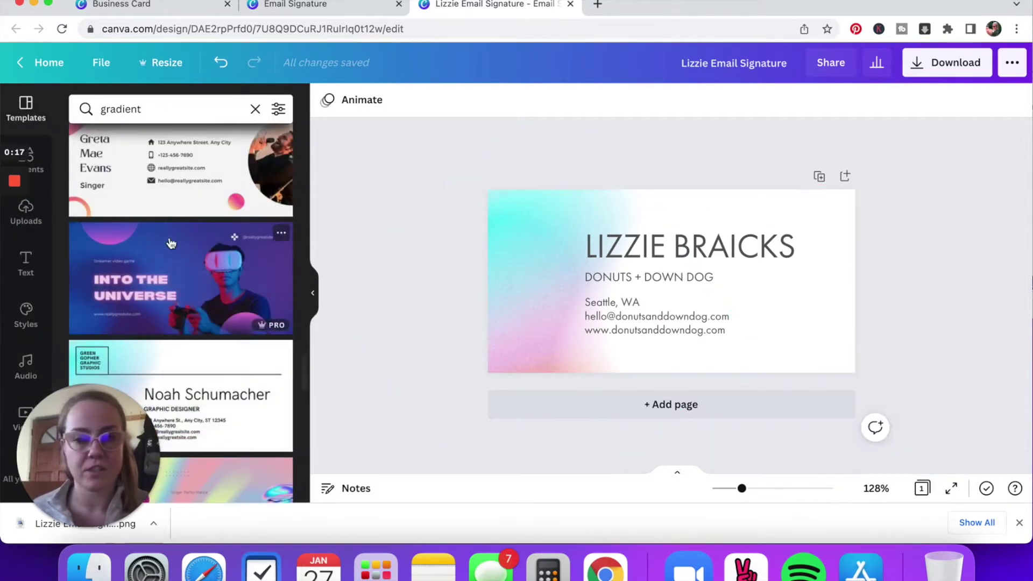
scroll(171, 243, down, 5)
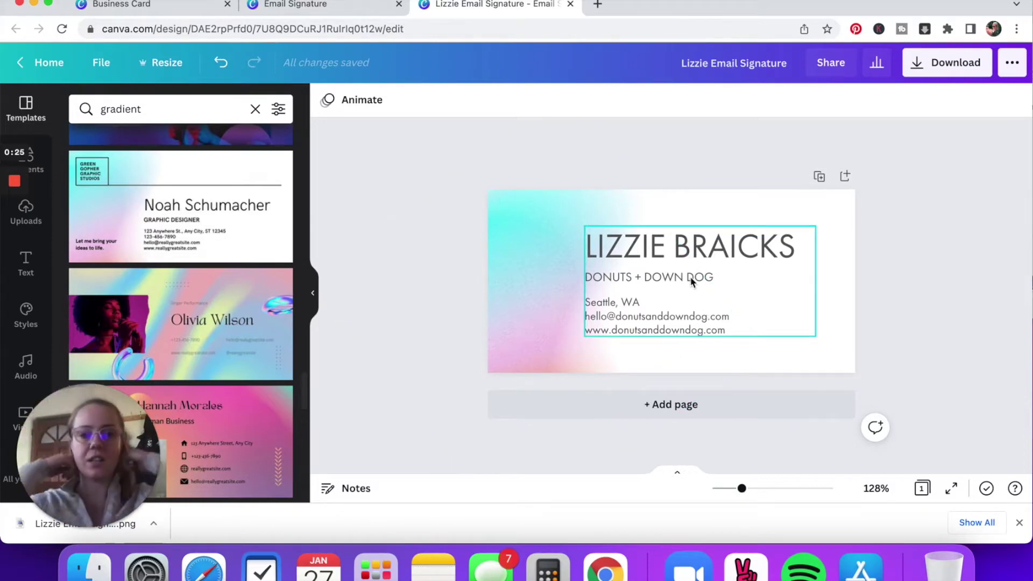
click(918, 65)
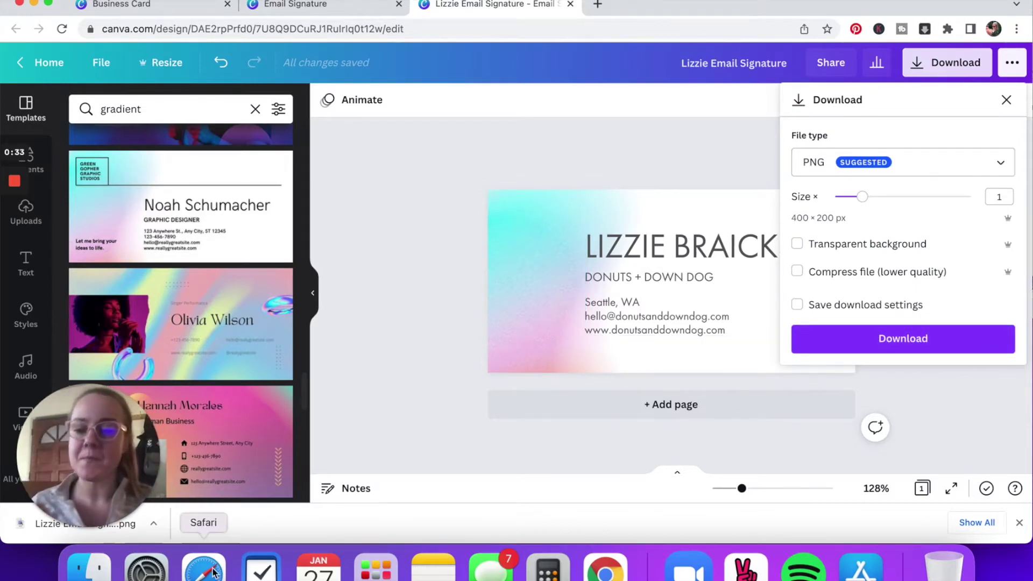
Preview Lizzie Email Signature.png from the Downloads folder, then close the preview
click(88, 568)
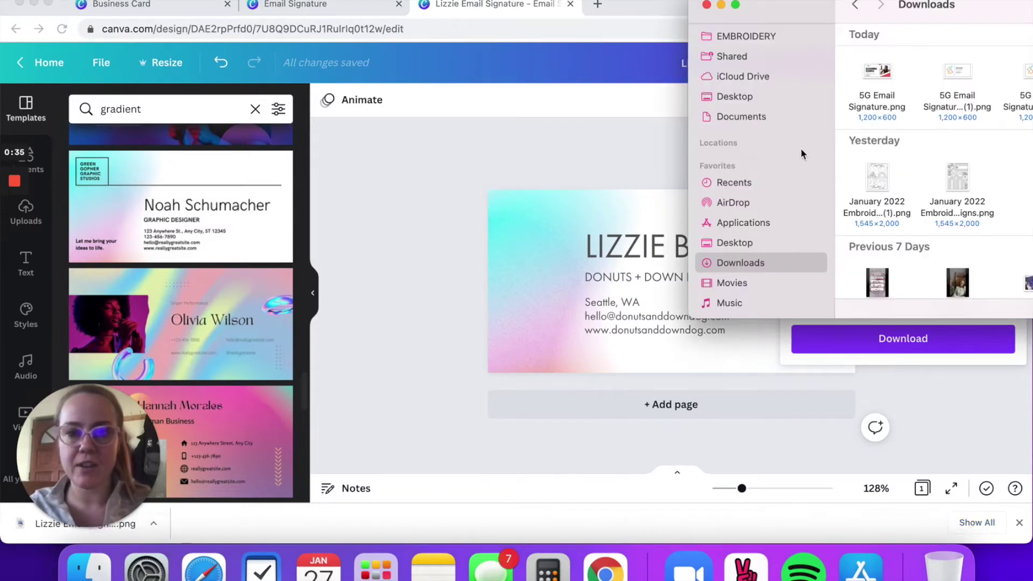
drag(794, 8, 404, 5)
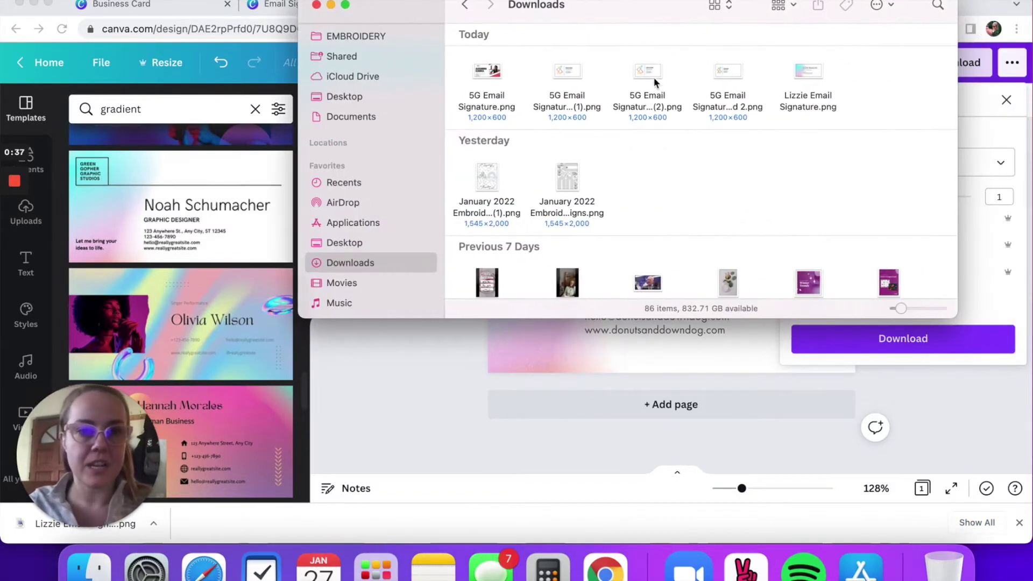
click(808, 75)
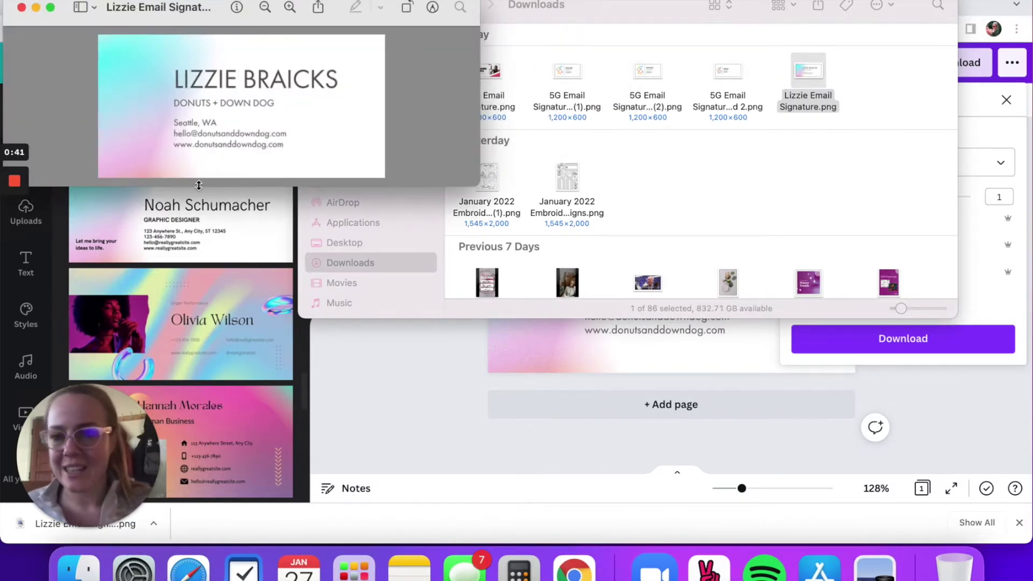
click(21, 8)
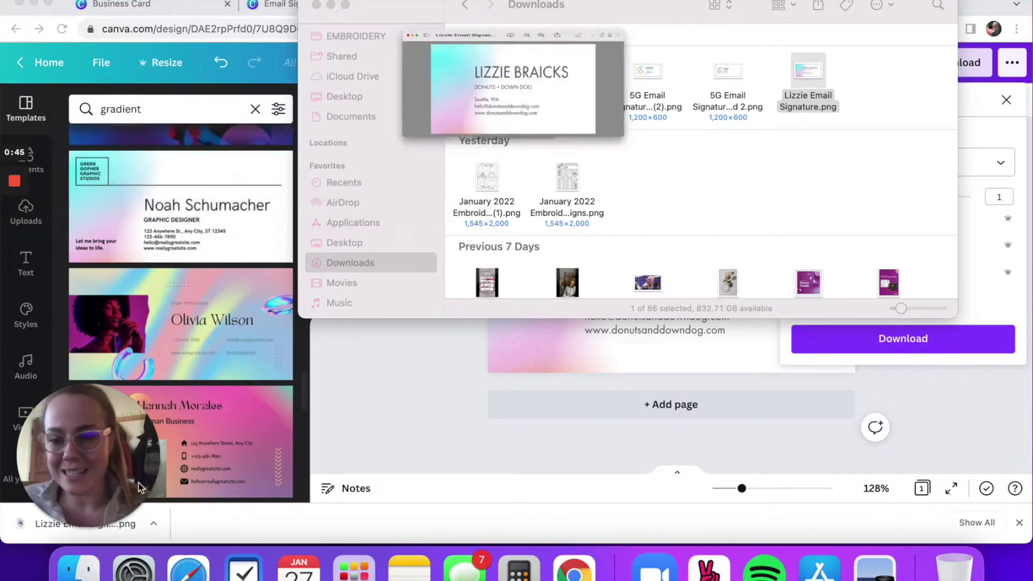
Review the Outlook and Gmail signature settings, including 'canva tutorial', then return to the Canva design
click(188, 565)
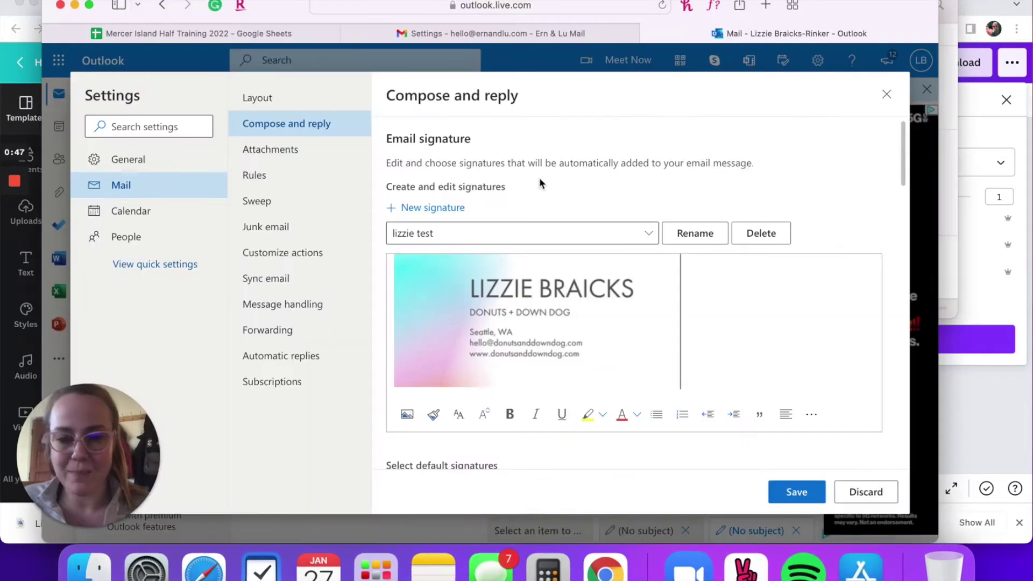
scroll(672, 334, down, 2)
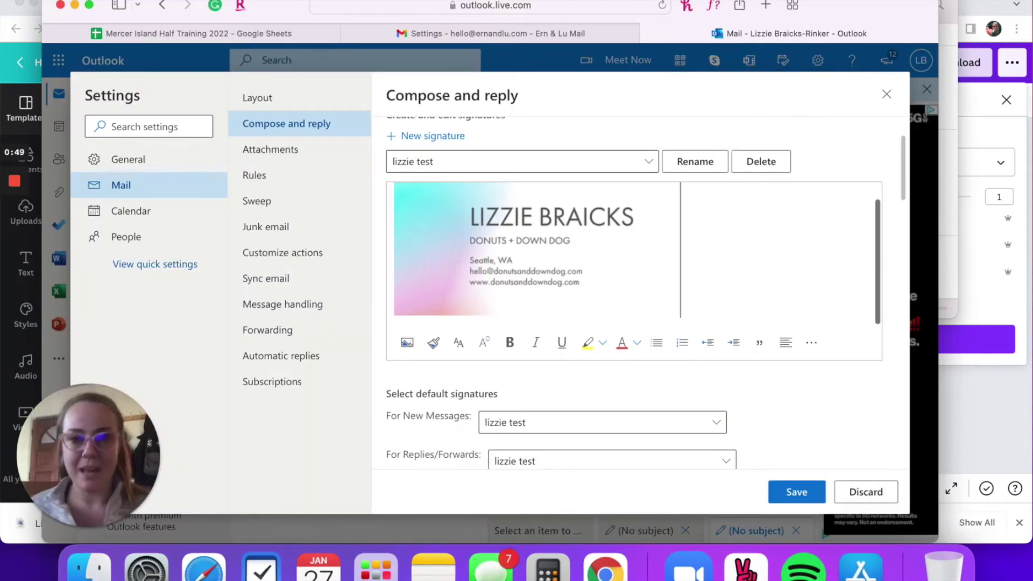
click(468, 30)
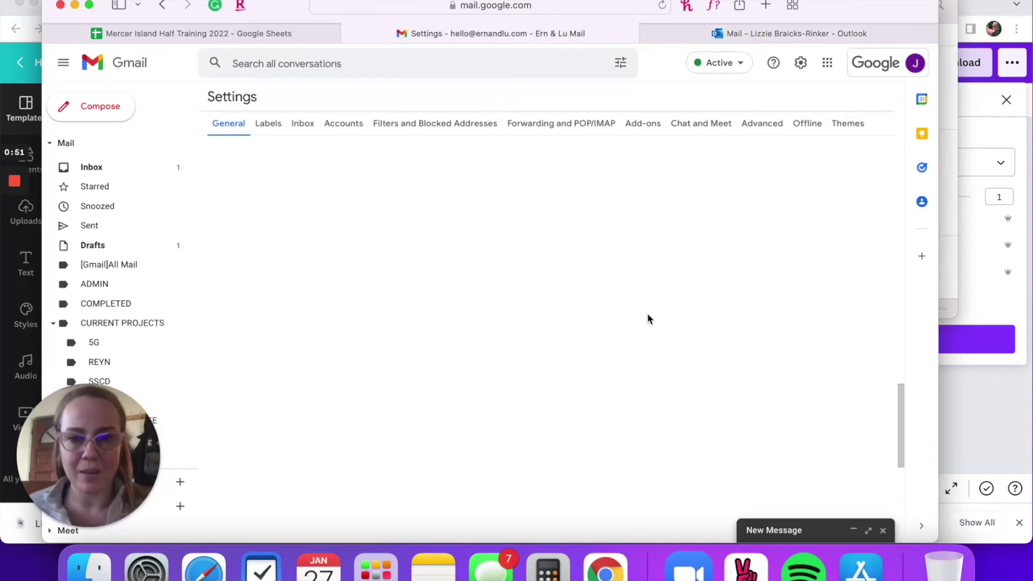
scroll(645, 347, down, 1)
scroll(609, 207, up, 5)
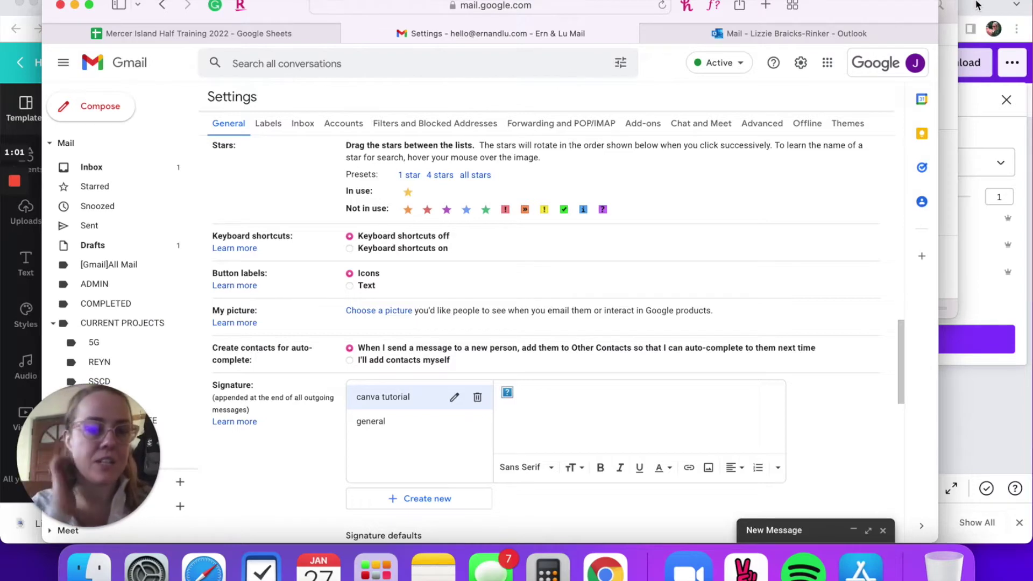
click(605, 566)
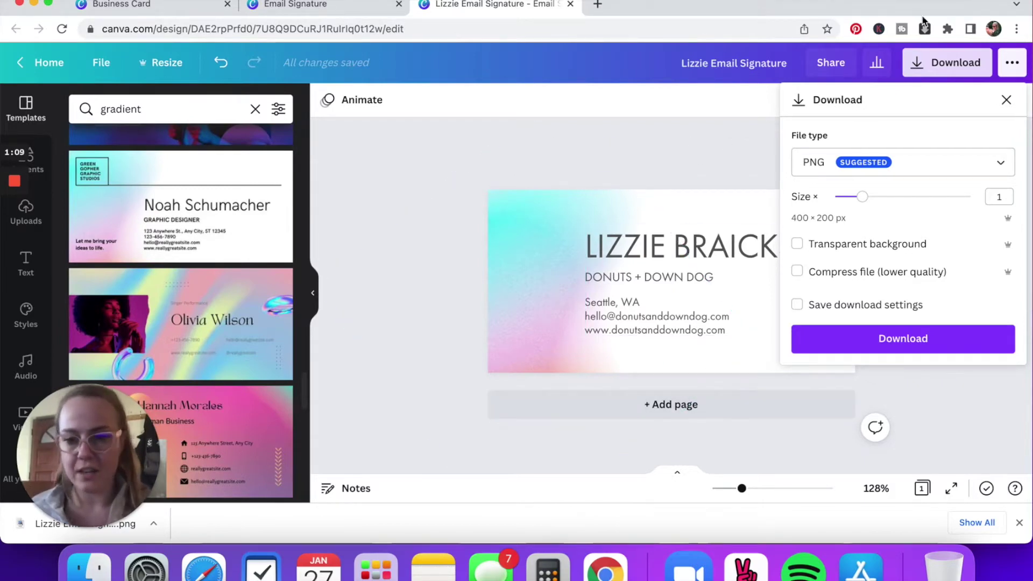
Raise the PNG download size to 3×, giving 1200 × 600 px
click(732, 121)
click(948, 63)
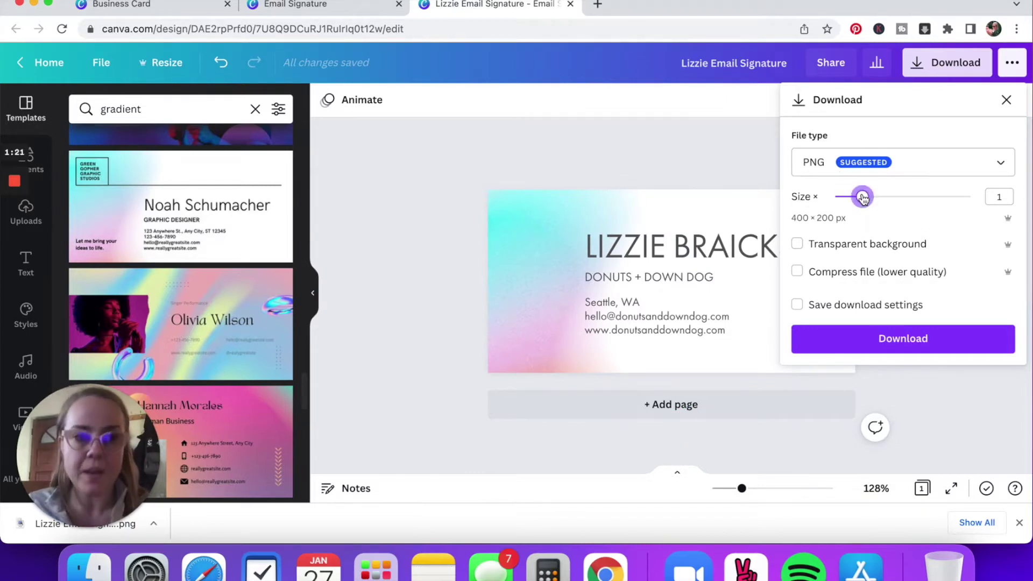
drag(863, 197, 1031, 188)
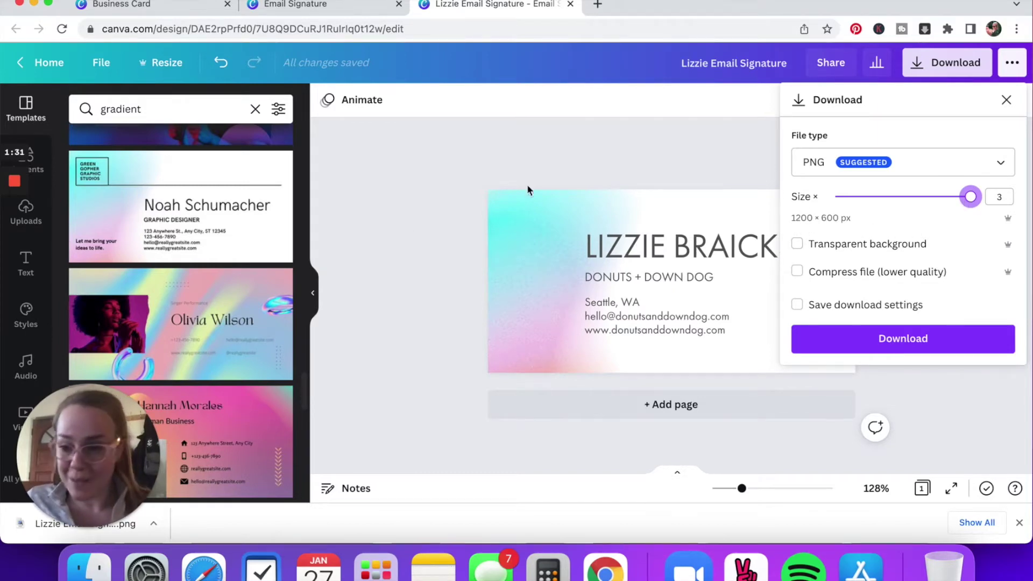
Try a locked-ratio custom resize to width 1200, then close it without applying
click(167, 65)
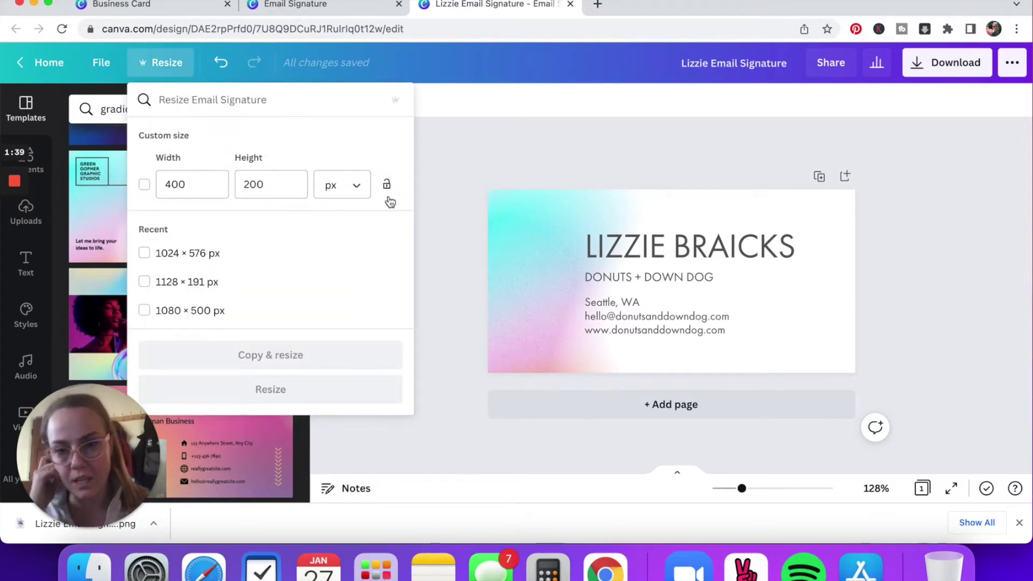
click(387, 184)
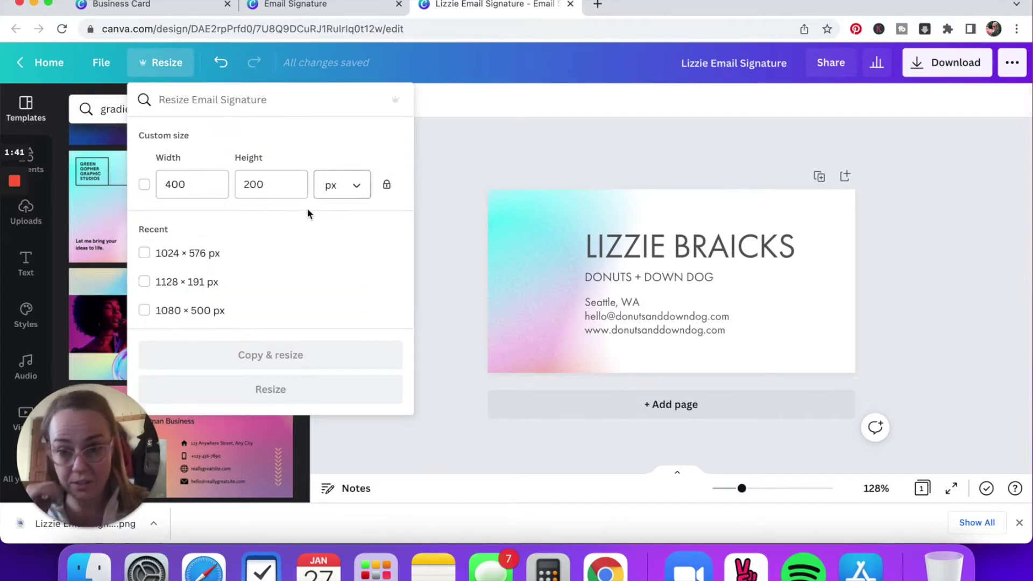
click(178, 185)
double_click(178, 185)
text(1200)
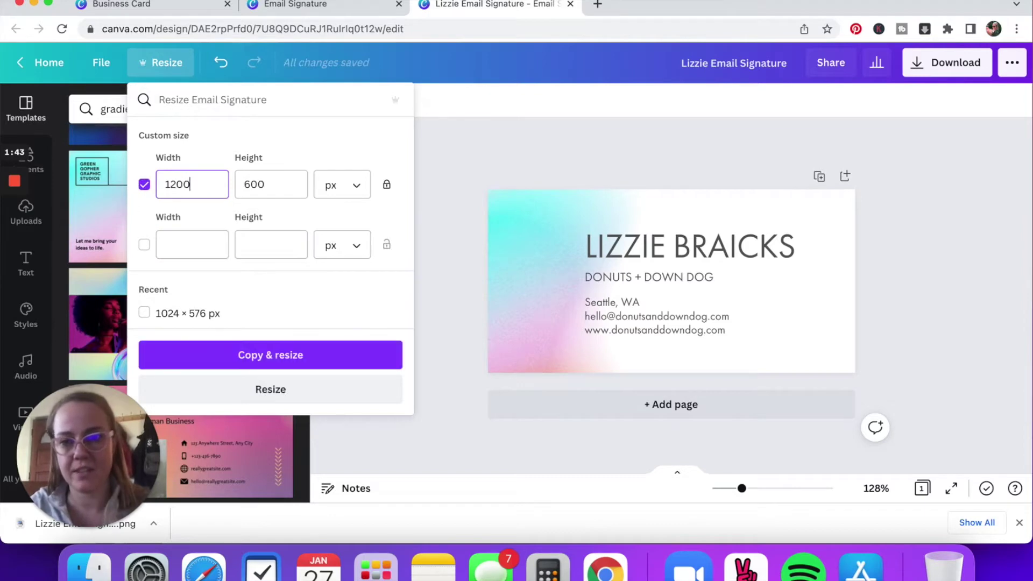
click(476, 237)
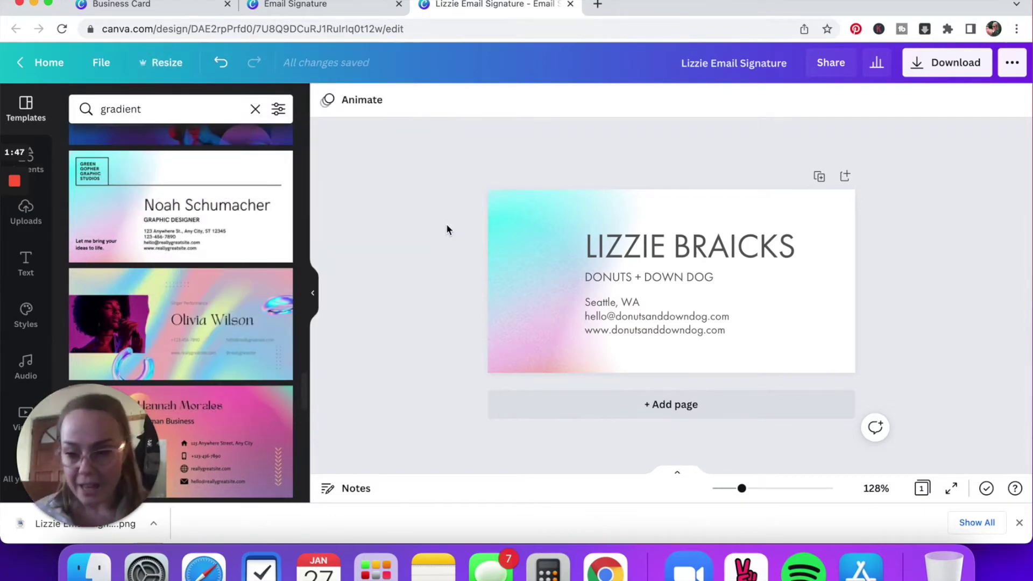
Download the design as a 1200 × 600 px PNG and drag it into the browser
click(911, 69)
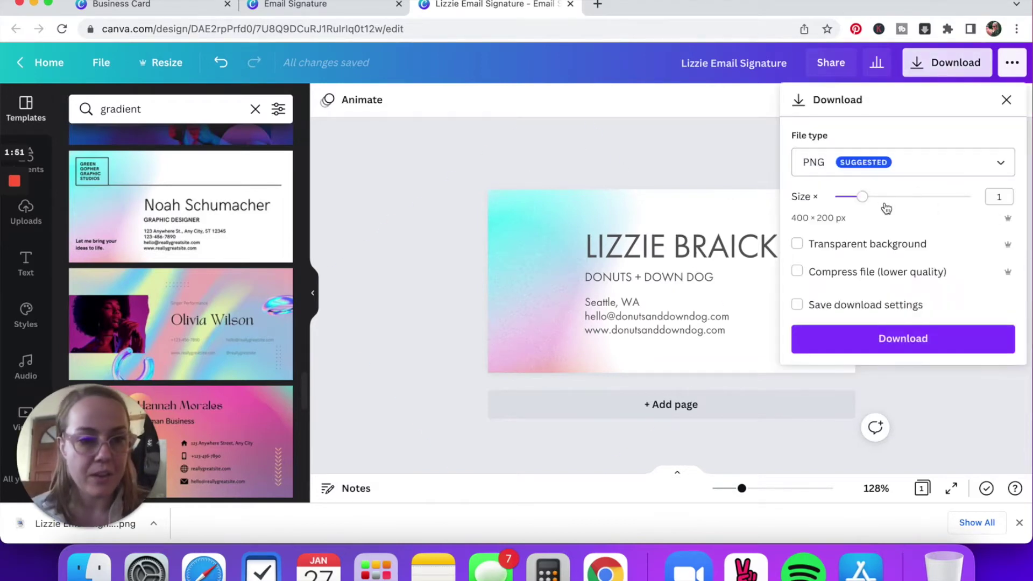
drag(862, 196, 971, 196)
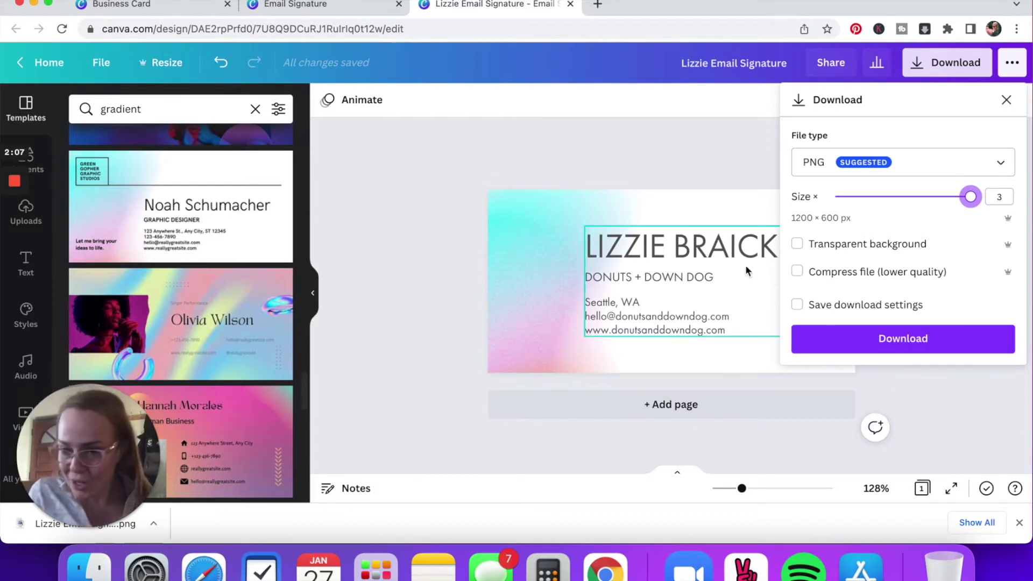
click(889, 340)
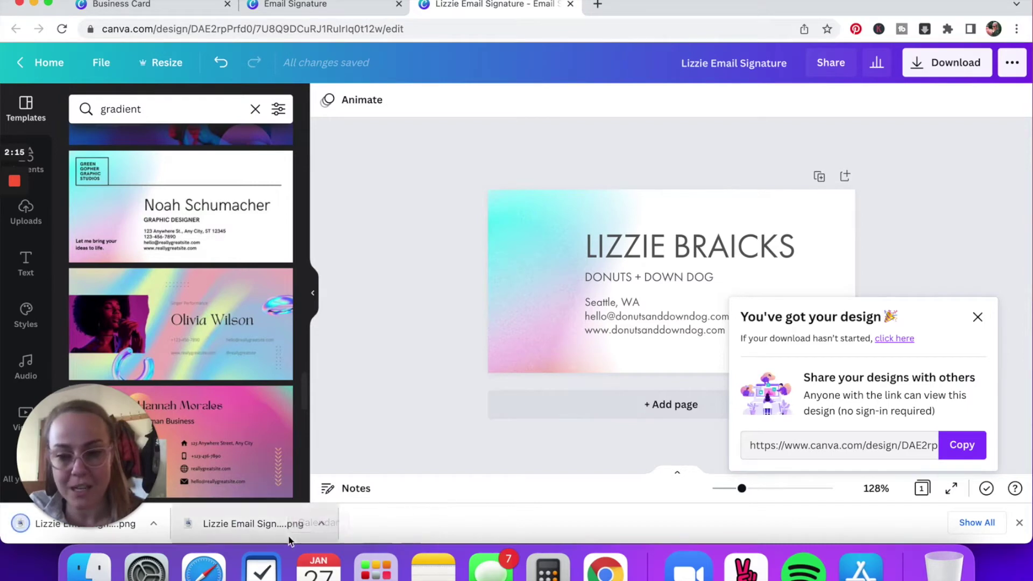
mouse_move(204, 563)
mouse_down()
mouse_move(262, 563)
mouse_move(207, 569)
mouse_move(845, 12)
mouse_move(826, 29)
mouse_move(844, 95)
mouse_up()
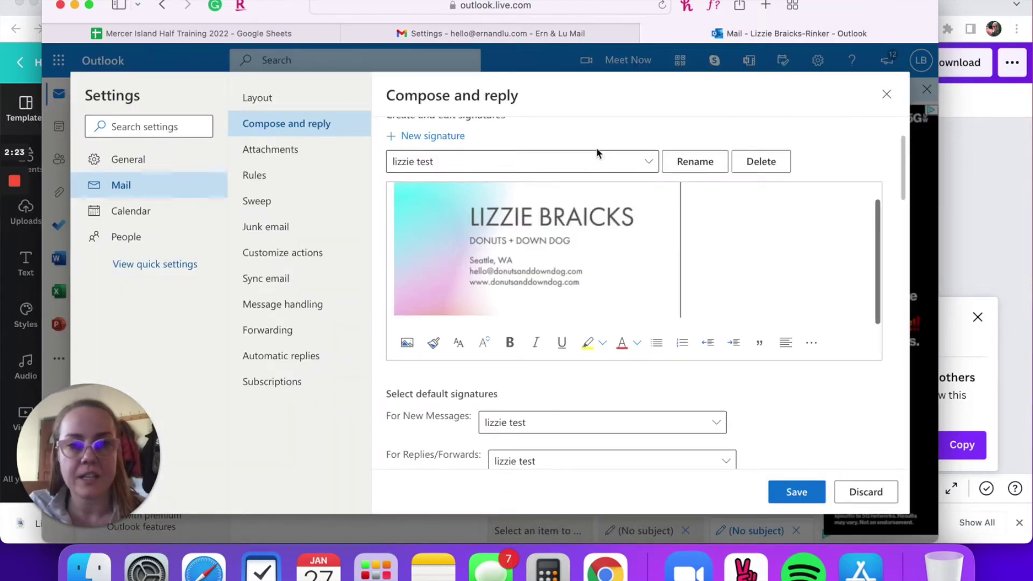
Stay in the Outlook signature editor and delete the old signature image
scroll(596, 147, up, 1)
key(Escape)
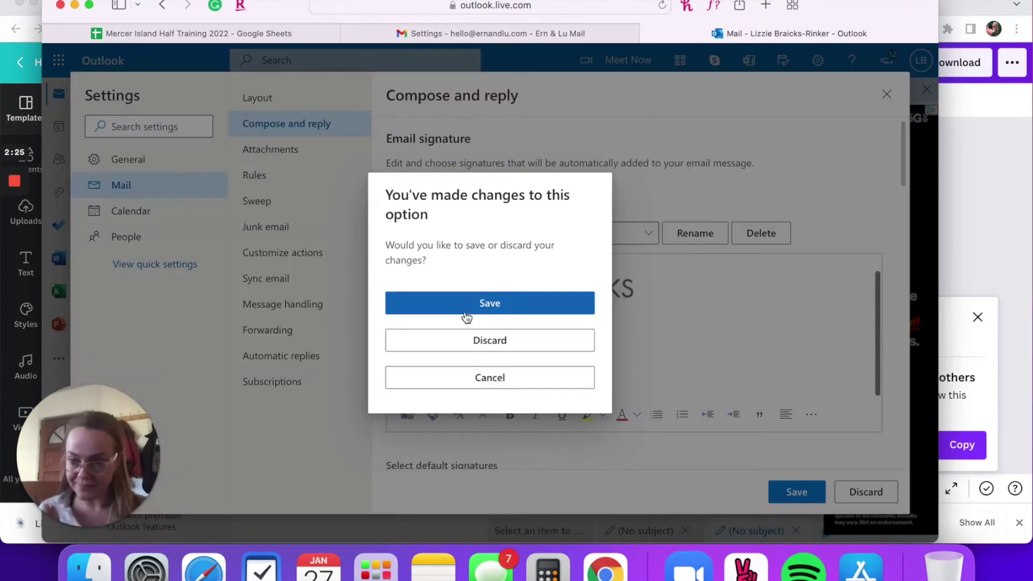
click(498, 377)
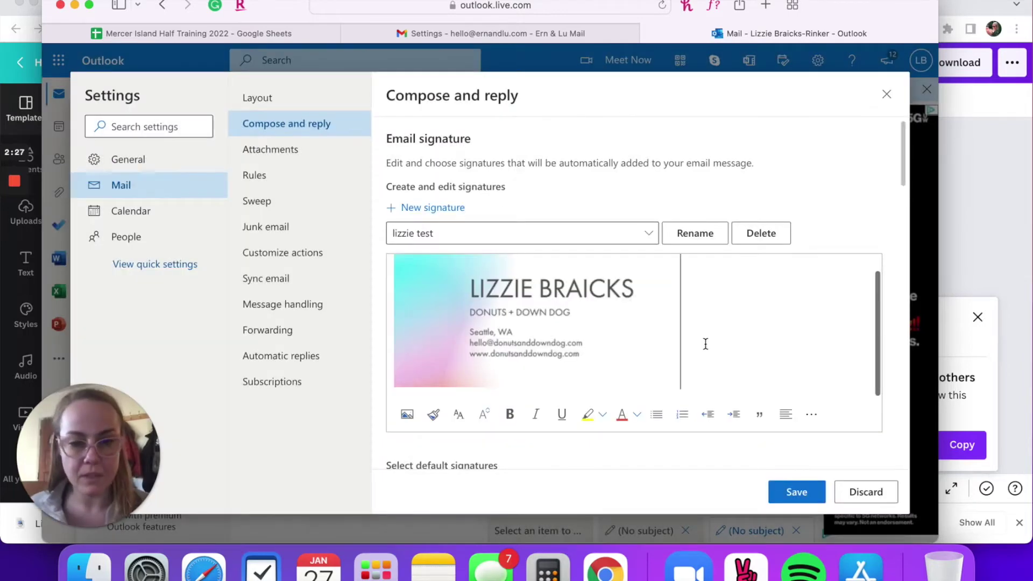
key(BackSpace)
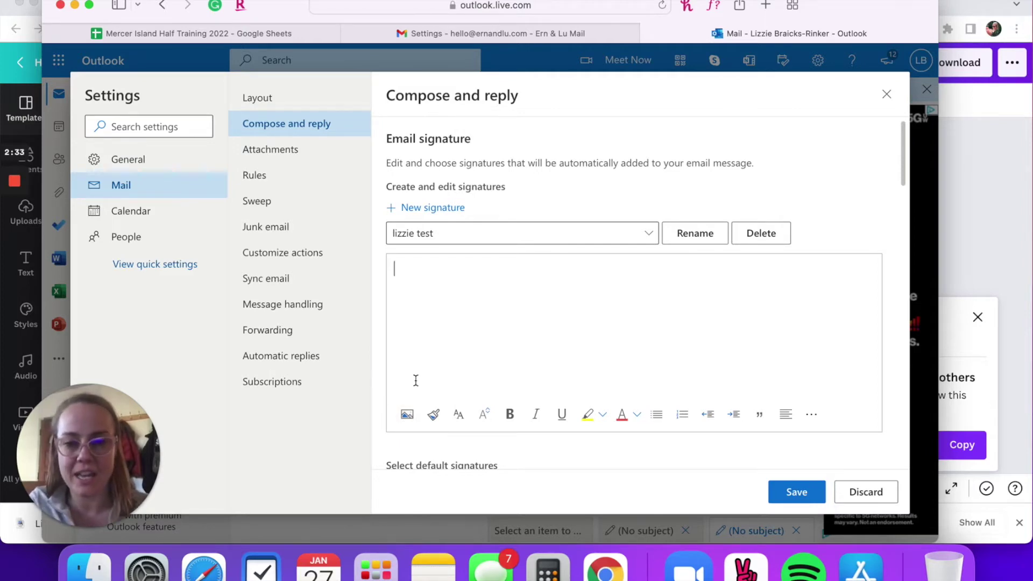
Upload the 1,200×600 Lizzie Email Signature (1).png inline into the lizzie test signature
click(408, 414)
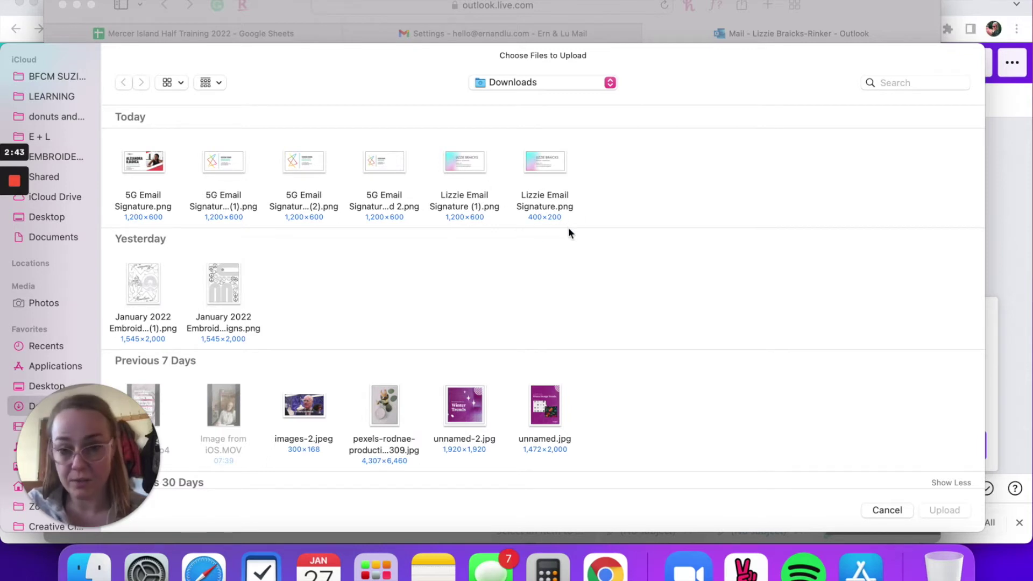
click(465, 162)
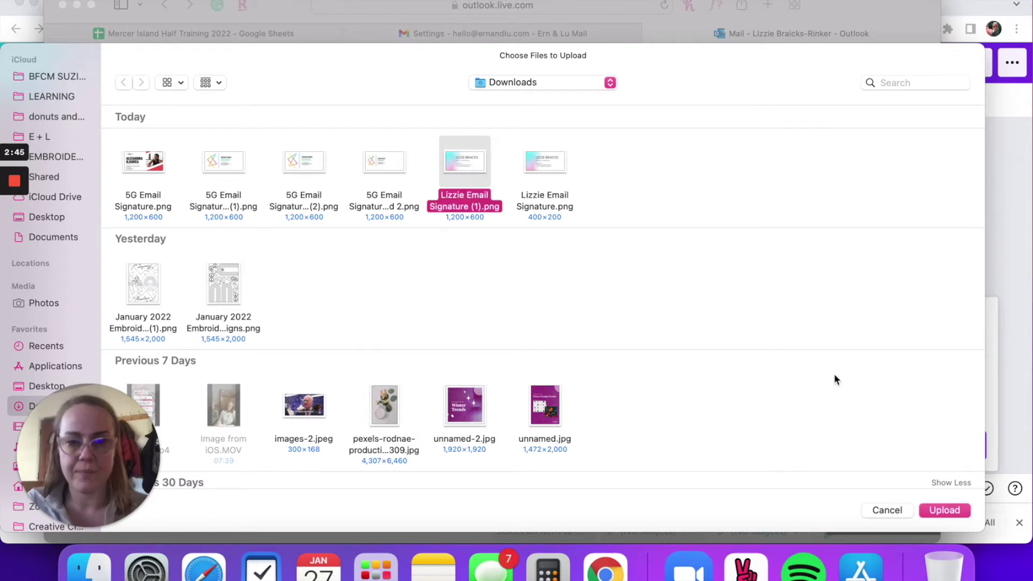
click(944, 511)
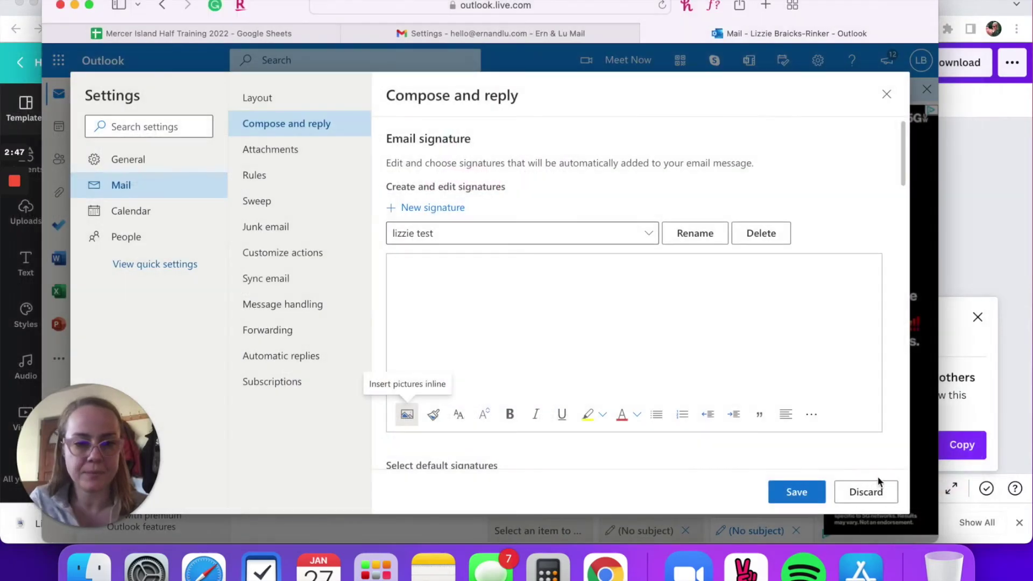
scroll(762, 359, down, 3)
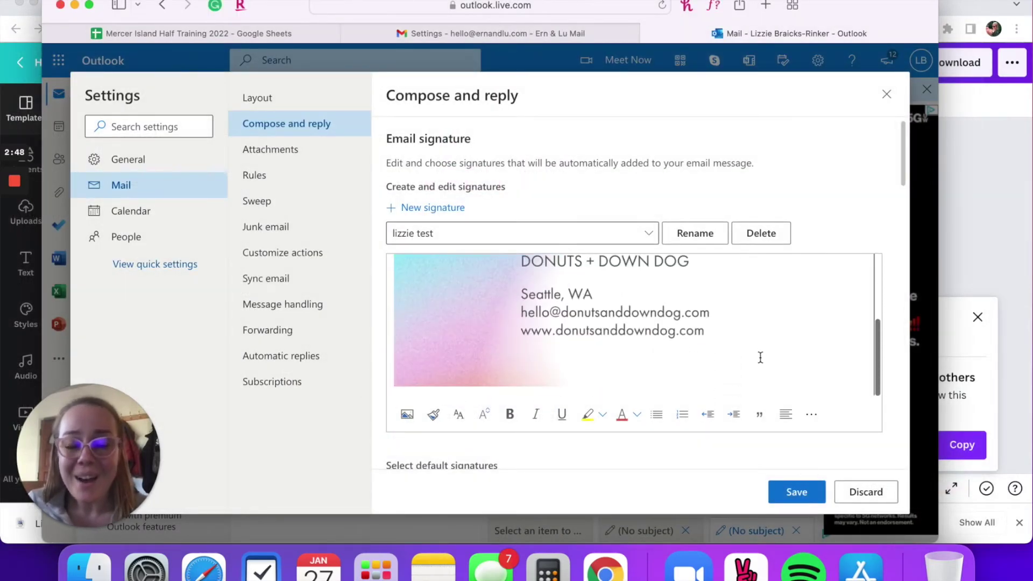
scroll(787, 340, up, 2)
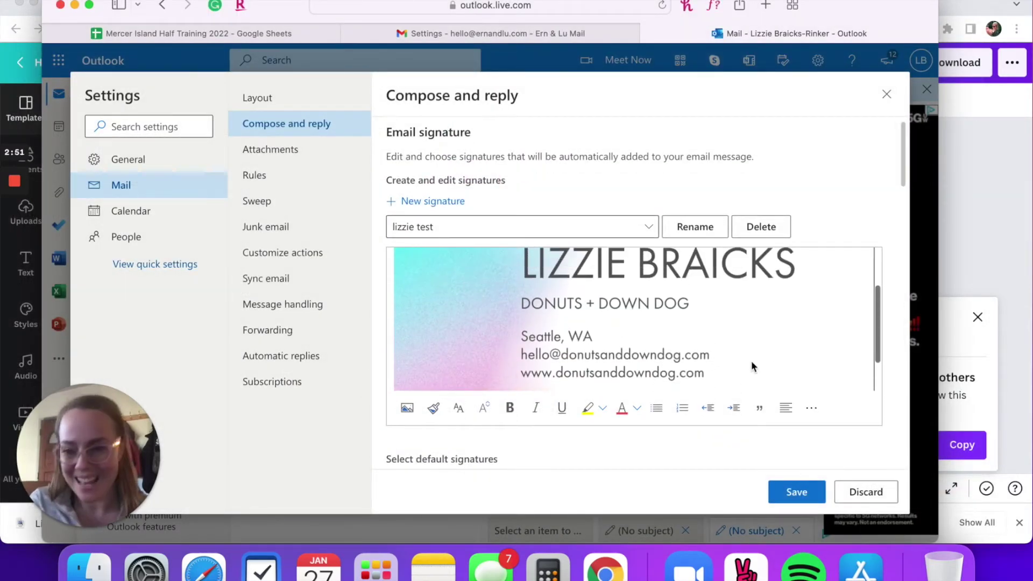
key(super+Tab)
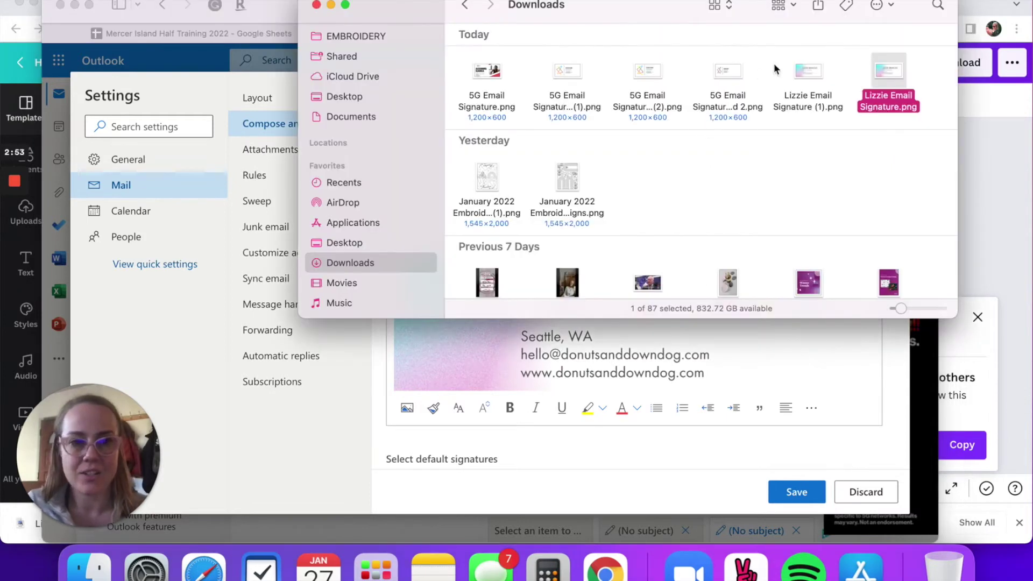
Preview Lizzie Email Signature (1).png, close Preview and the Downloads window, and select the signature image
double_click(822, 71)
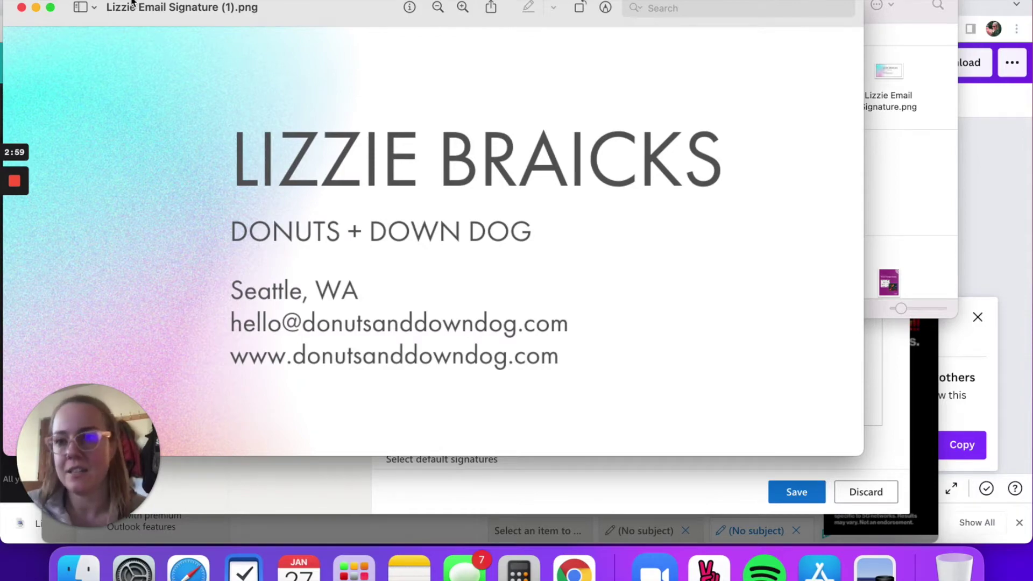
click(21, 7)
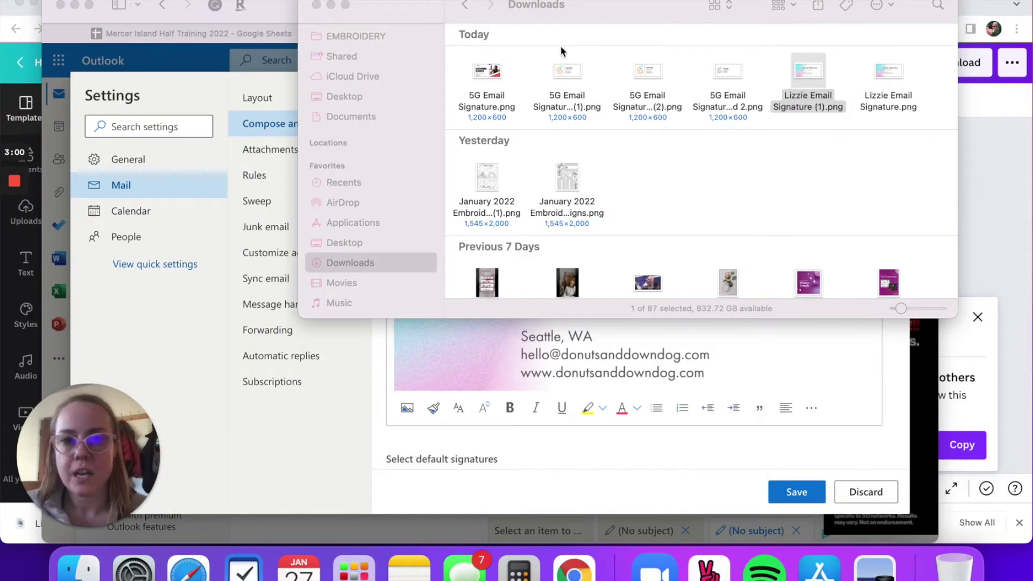
click(316, 5)
scroll(741, 336, up, 2)
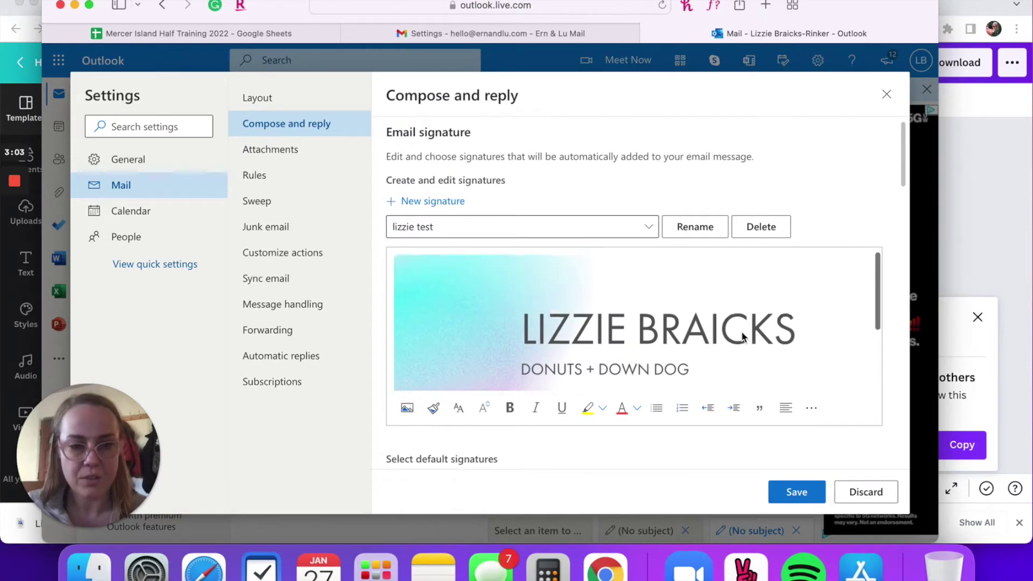
click(745, 356)
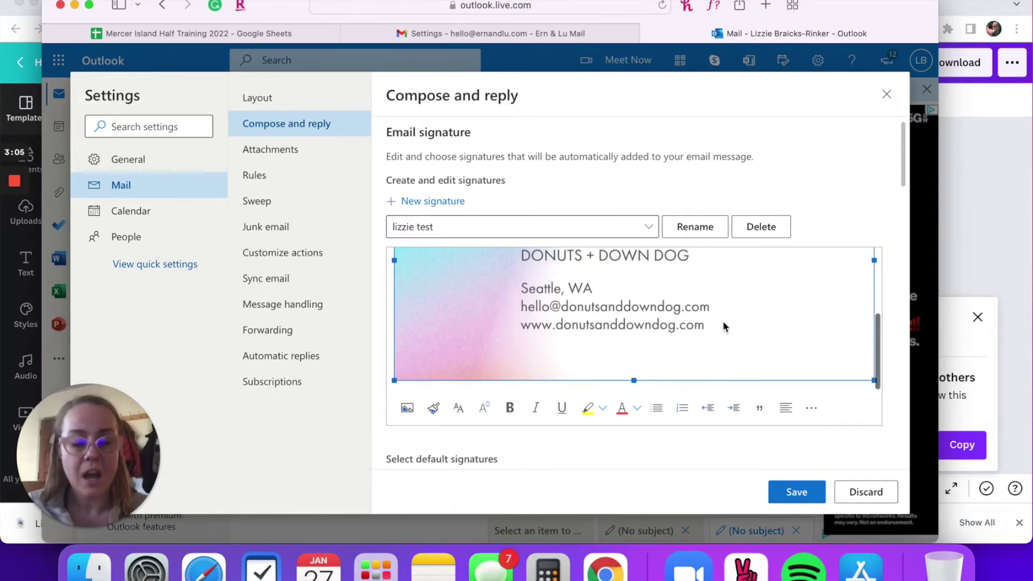
Shrink the signature image to about half width, add a new line below it, and save
scroll(724, 323, up, 1)
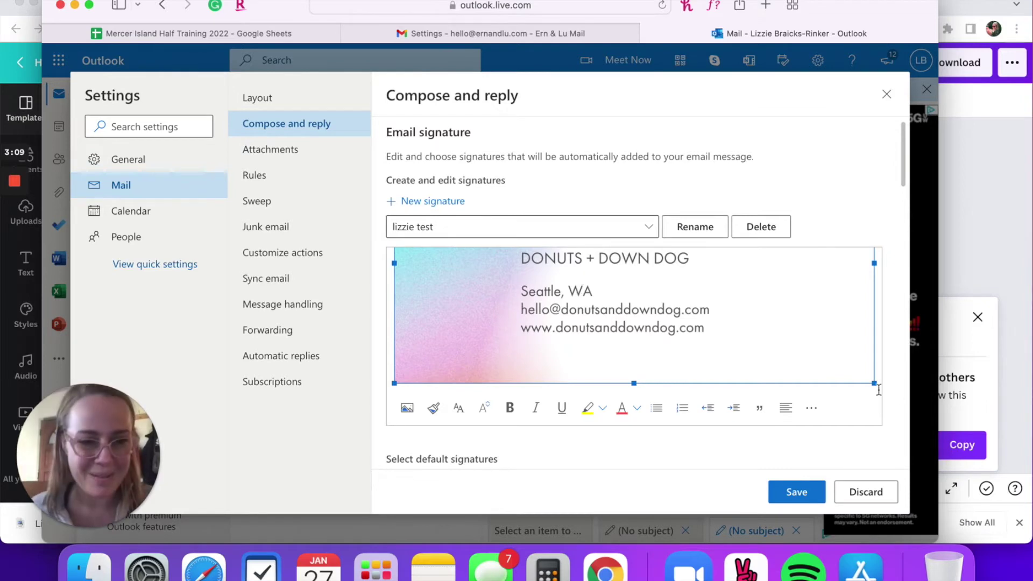
drag(875, 386, 641, 357)
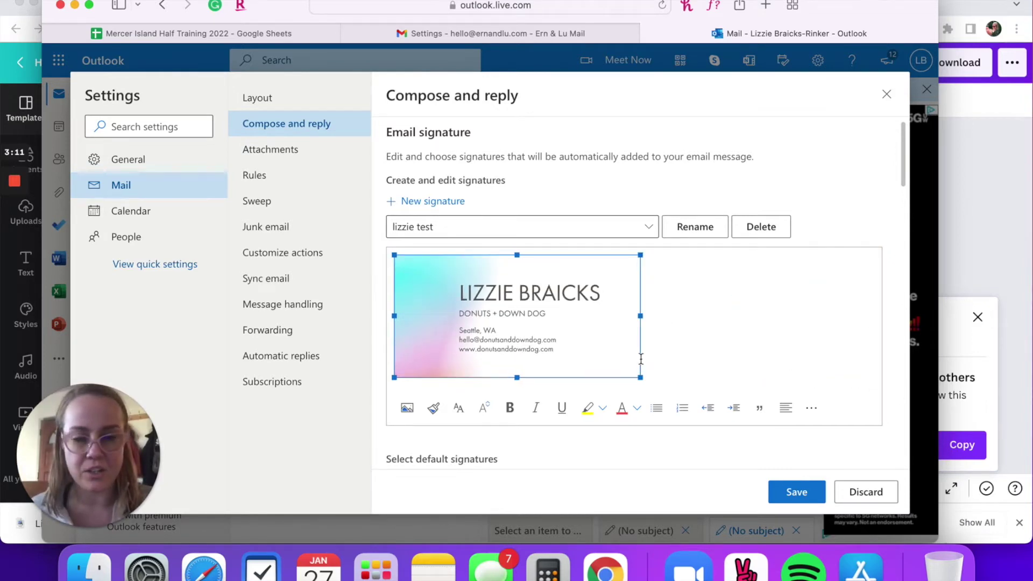
click(706, 346)
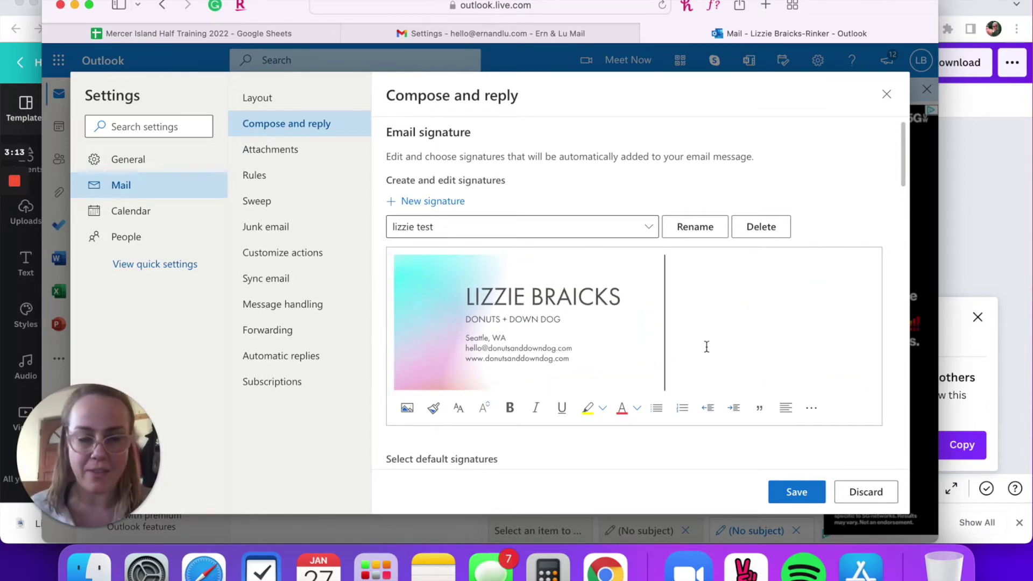
key(Return)
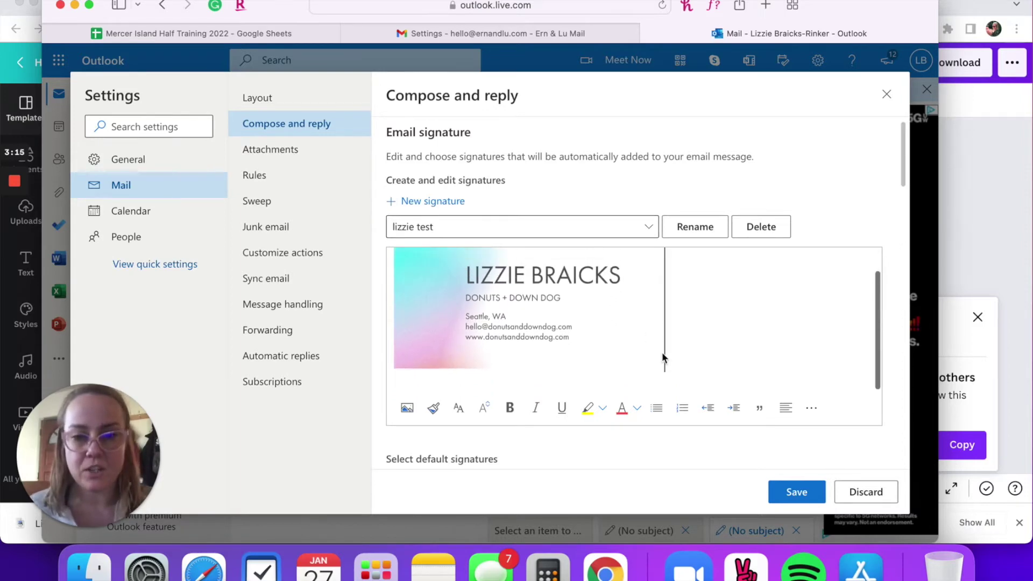
scroll(855, 436, down, 3)
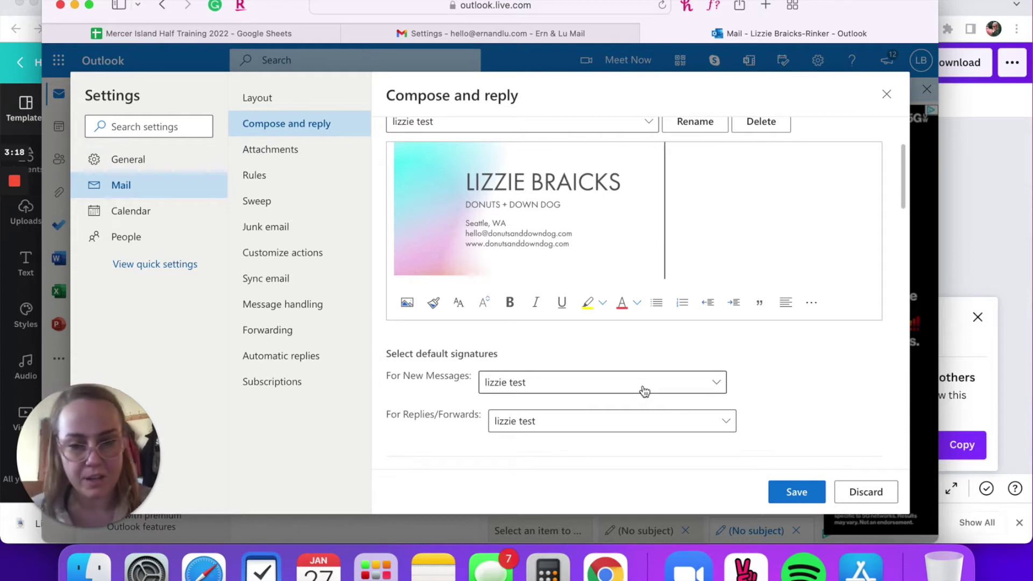
scroll(776, 382, up, 2)
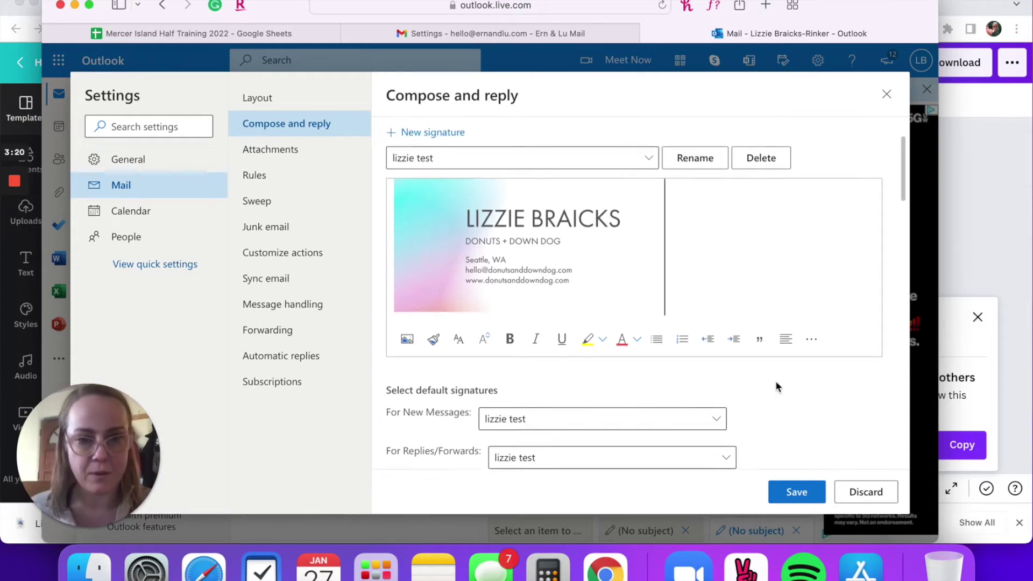
click(787, 502)
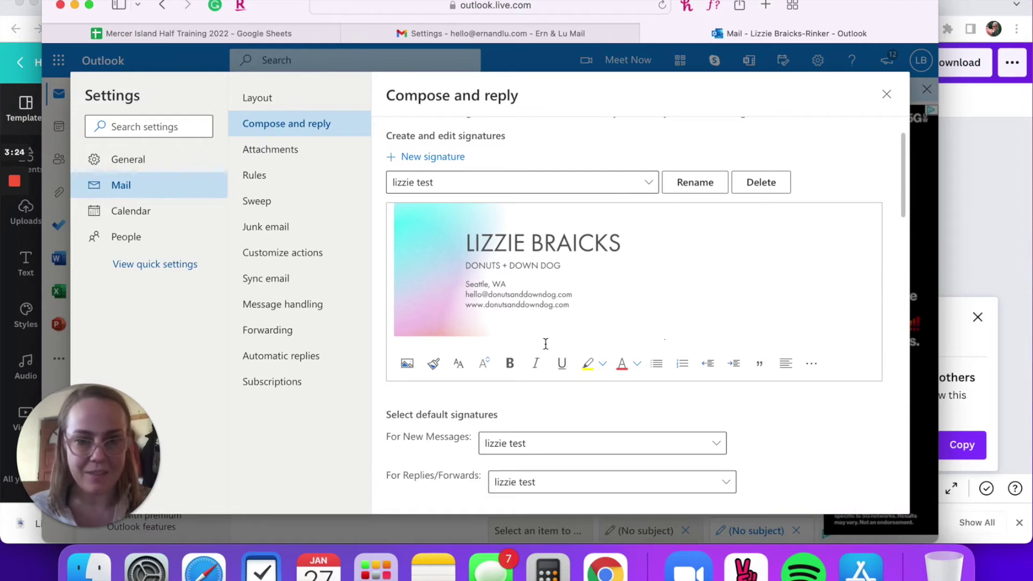
Send a test email with subject 'testing testing' to the business address
click(887, 95)
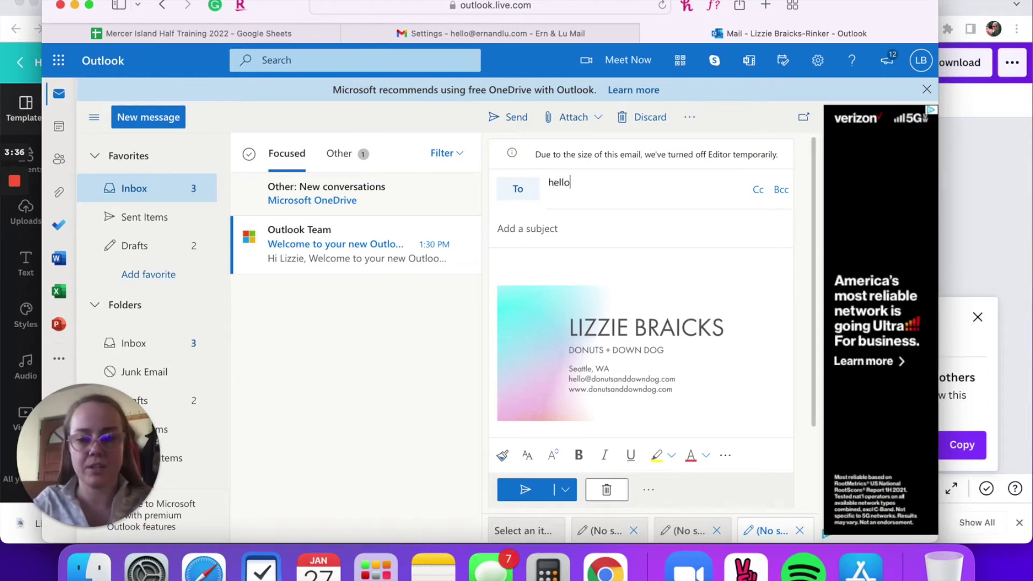
text(@ernandlu)
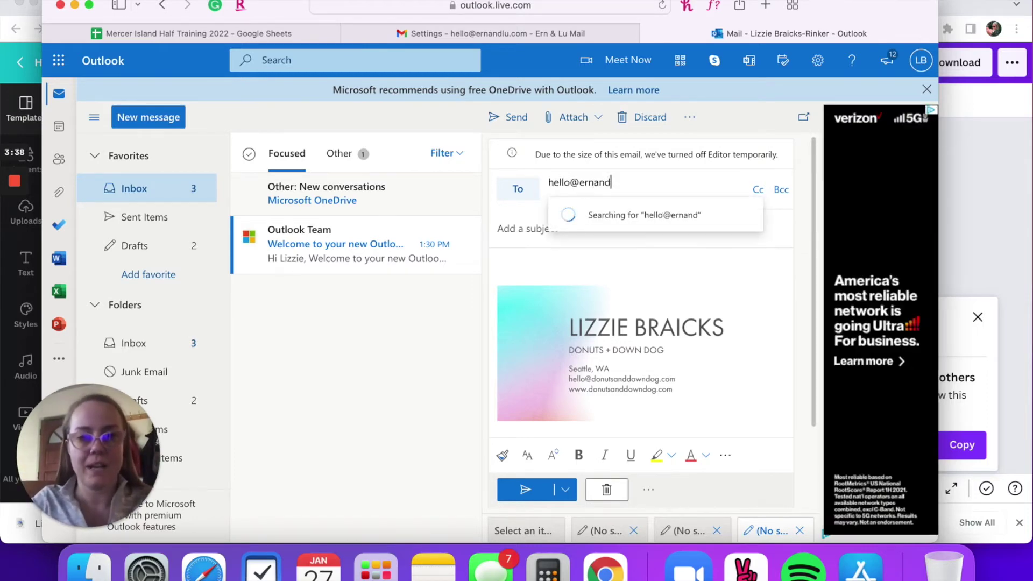
click(643, 218)
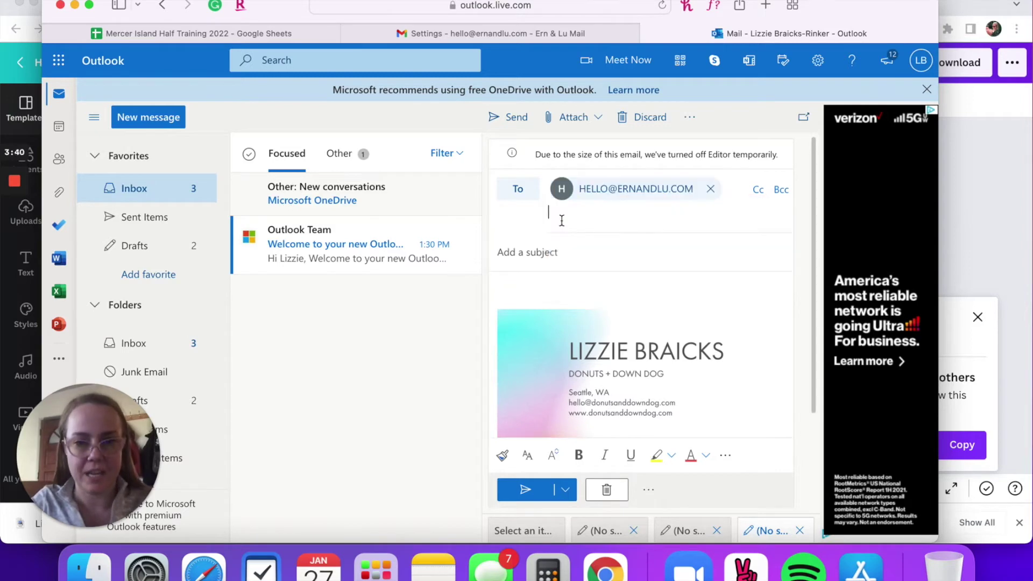
click(540, 267)
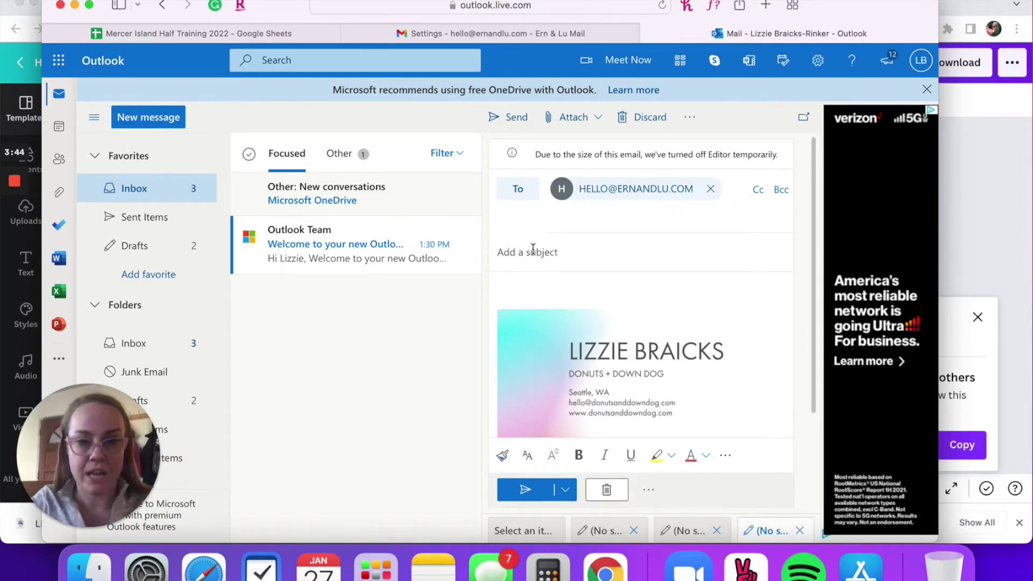
text(testing testing 123)
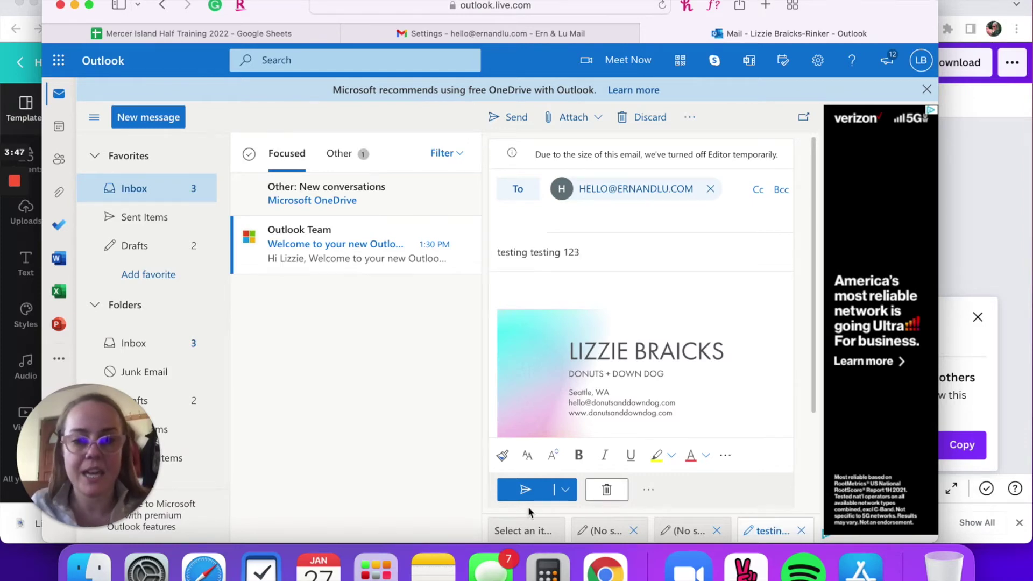
click(523, 490)
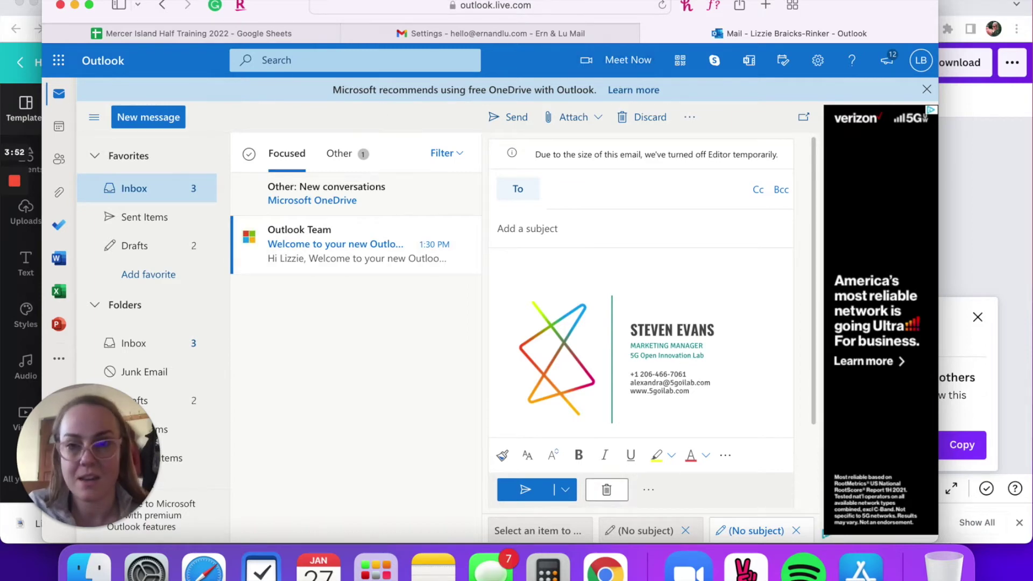
click(450, 33)
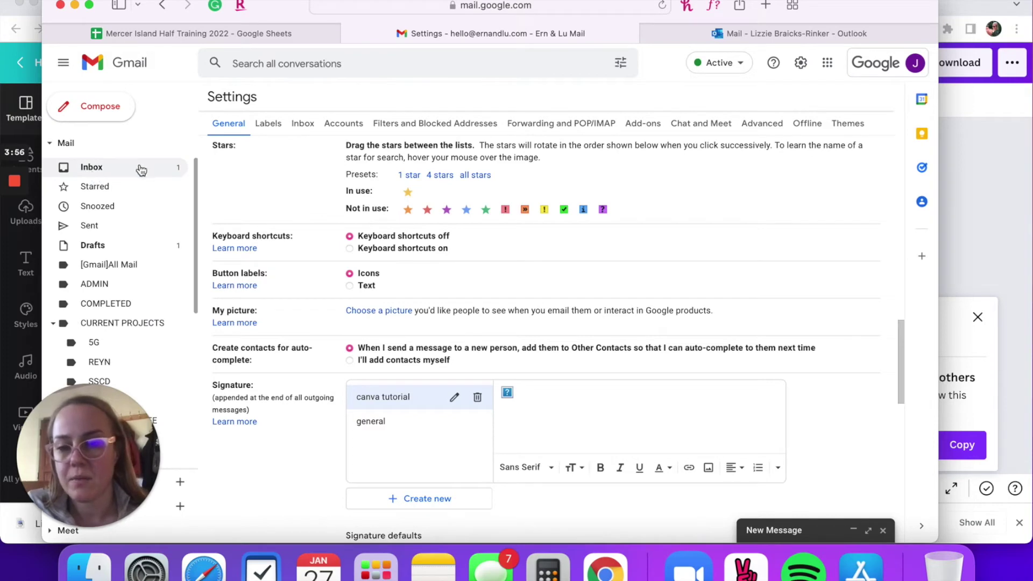
Open the 'testing testing 123' email in the Gmail inbox to check the signature
click(97, 166)
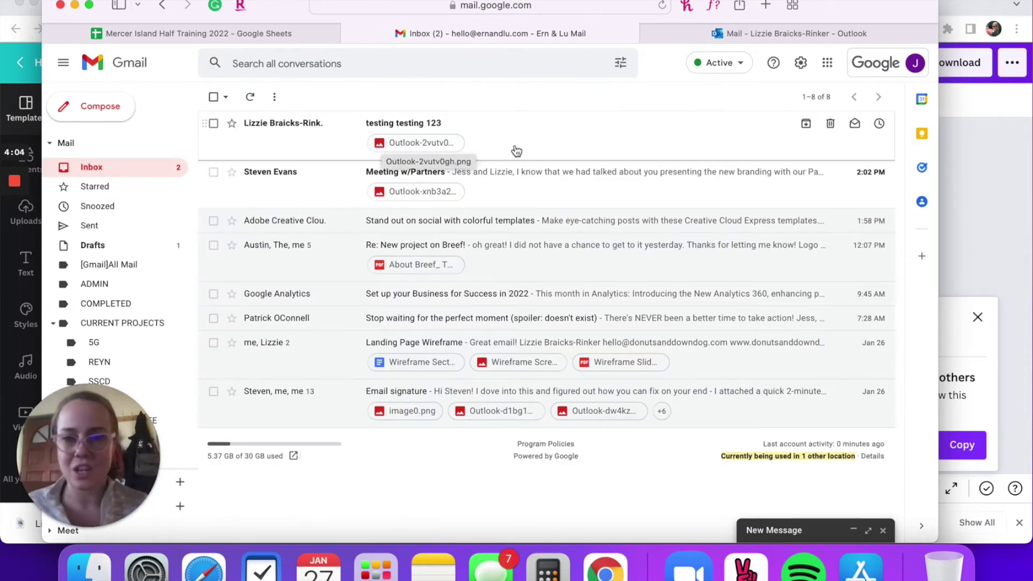
click(447, 127)
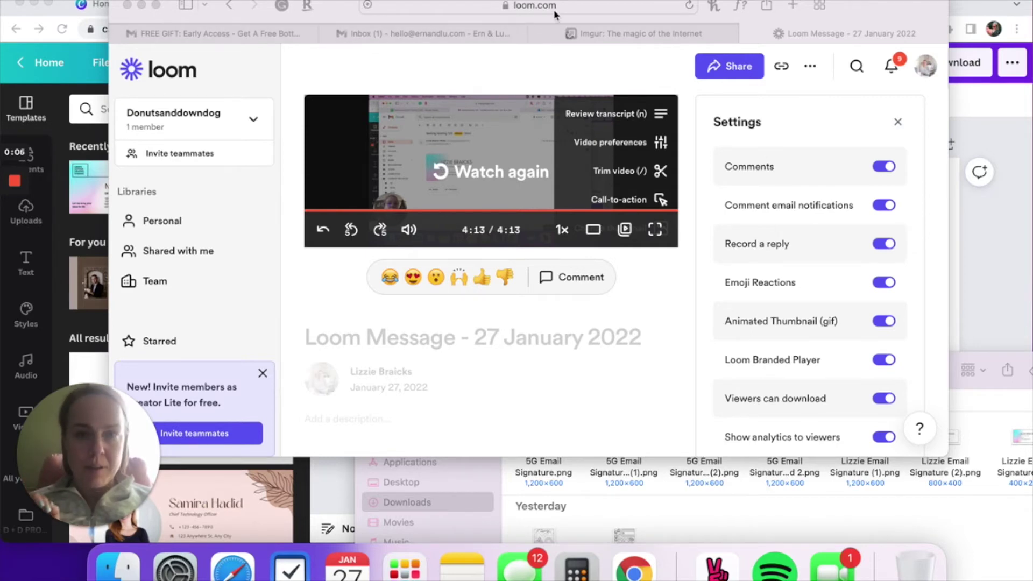
Start a new Imgur upload post and bring the Downloads folder of signature PNGs alongside it
click(610, 32)
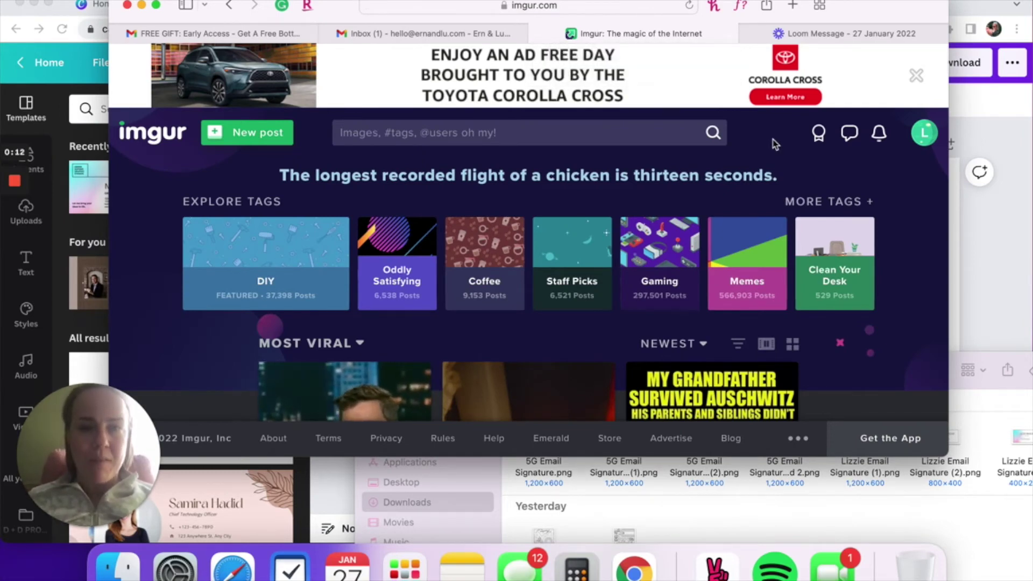
click(253, 134)
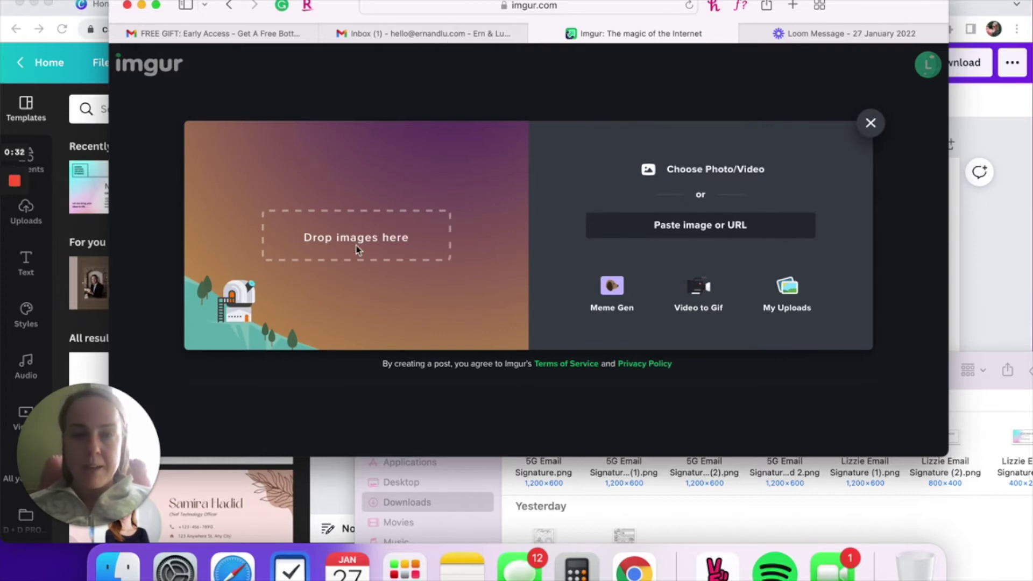
click(132, 572)
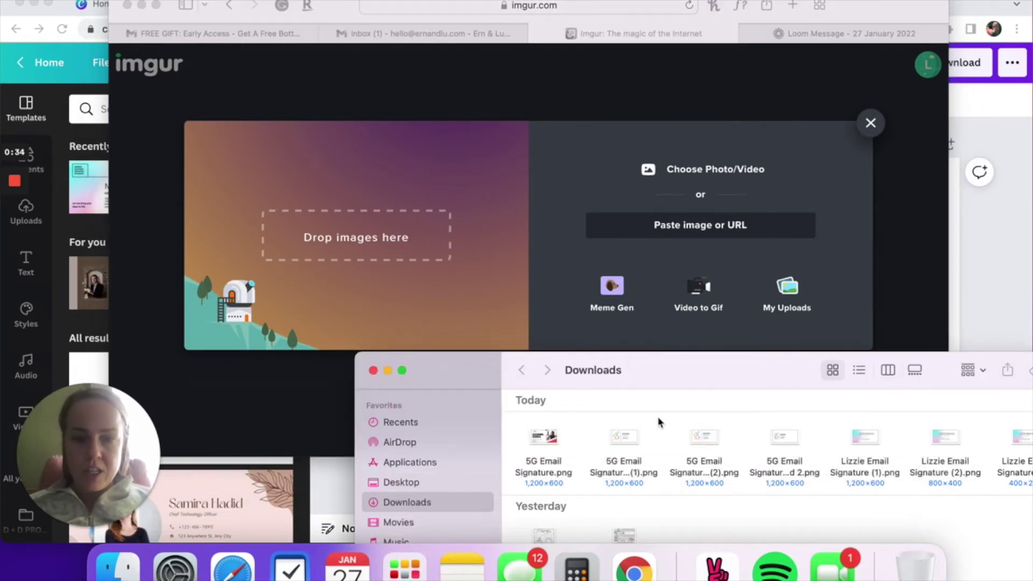
Drag the signature PNG from the Downloads folder into the new Imgur post
drag(858, 451, 742, 397)
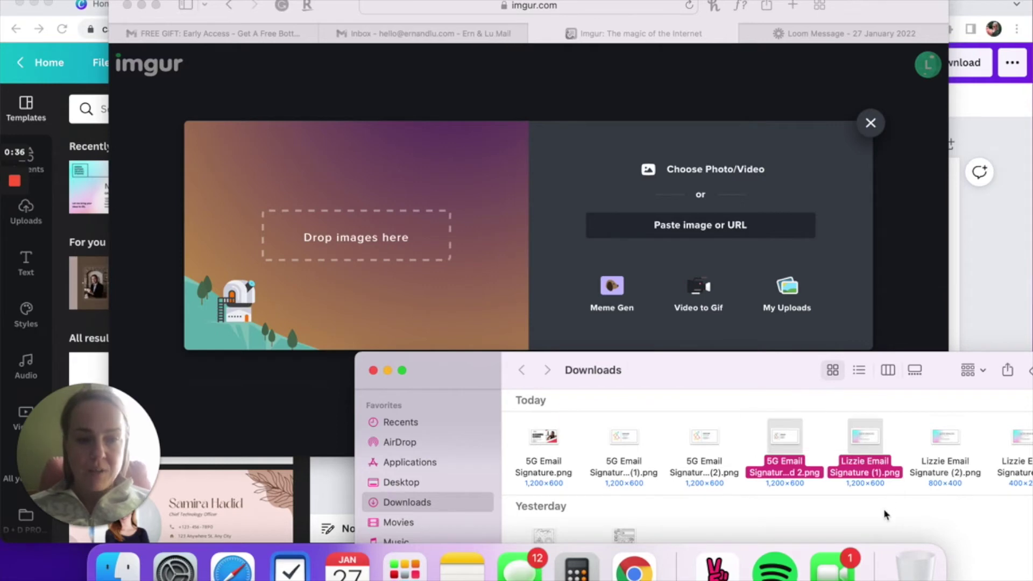
click(885, 501)
click(867, 439)
mouse_move(866, 439)
mouse_down()
mouse_move(560, 376)
mouse_move(444, 270)
mouse_move(430, 237)
mouse_move(532, 276)
mouse_up()
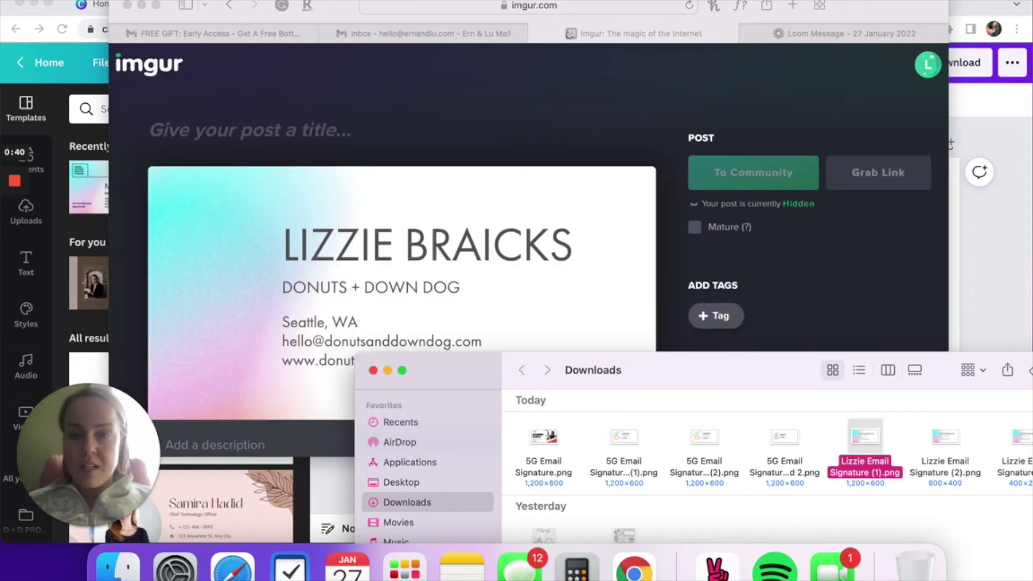
scroll(492, 58, down, 2)
click(349, 78)
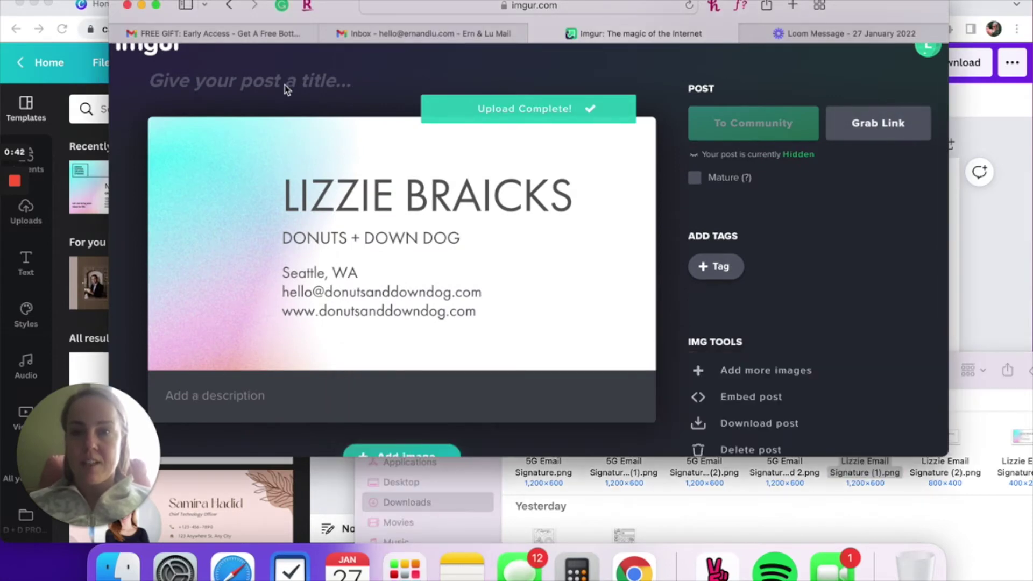
scroll(253, 94, up, 2)
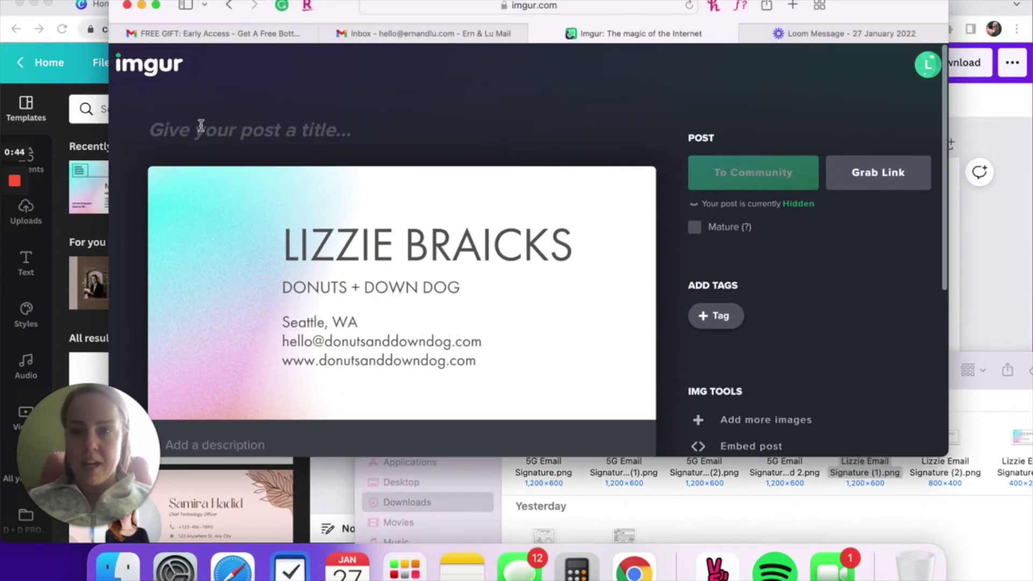
Title the post 'Ern and Lu Canva Tutorial Email Signature', publish it publicly, and copy its link
click(201, 125)
text(Ern an)
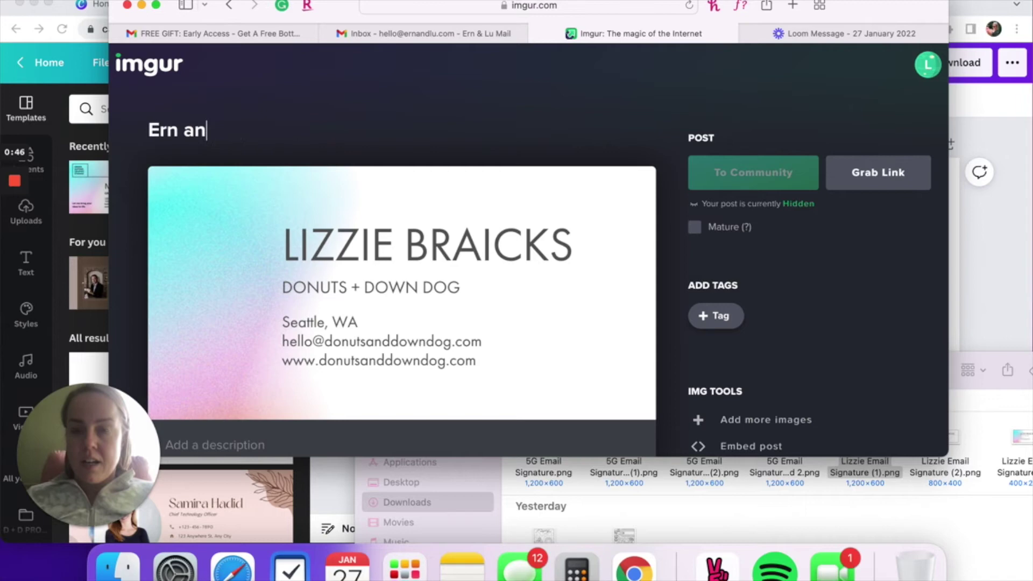
text(d Lu Canva )
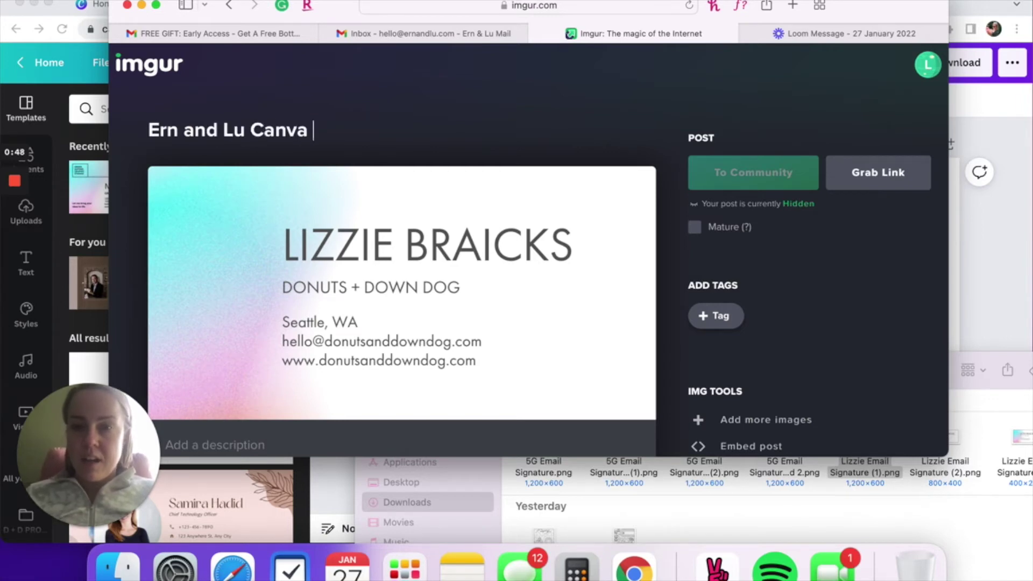
text(Tutorial Email Signature)
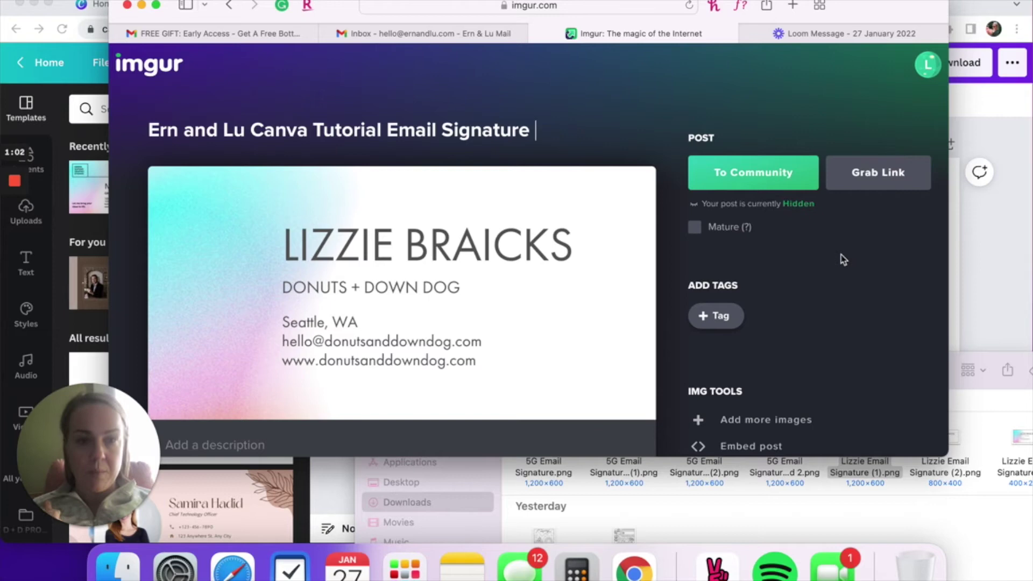
scroll(770, 177, down, 1)
click(763, 157)
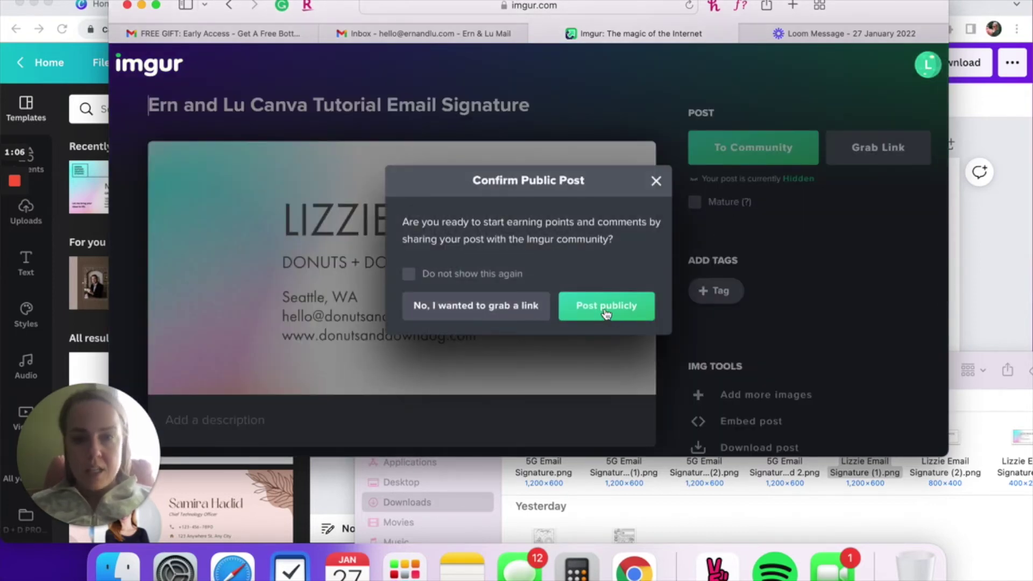
click(606, 307)
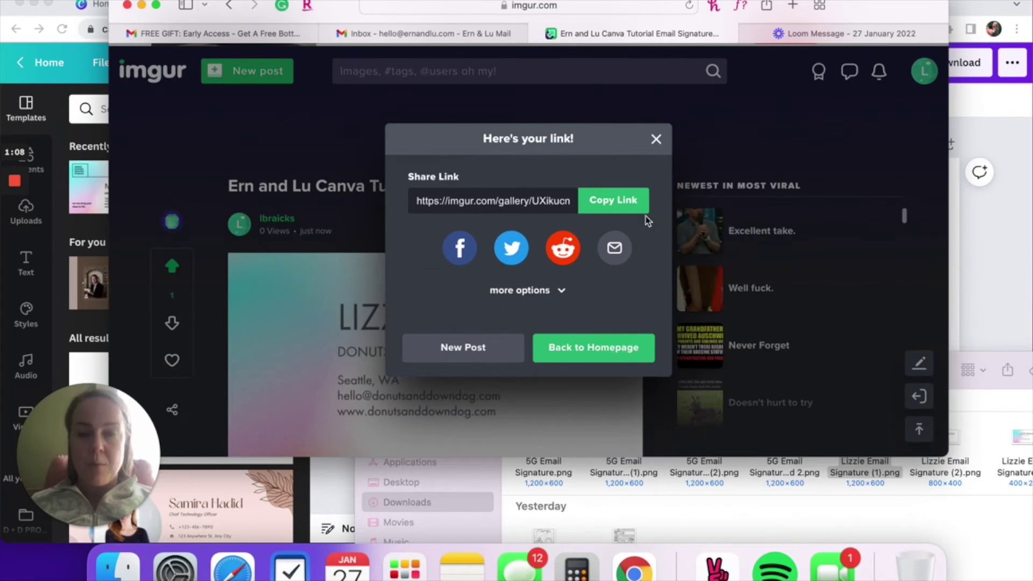
click(612, 201)
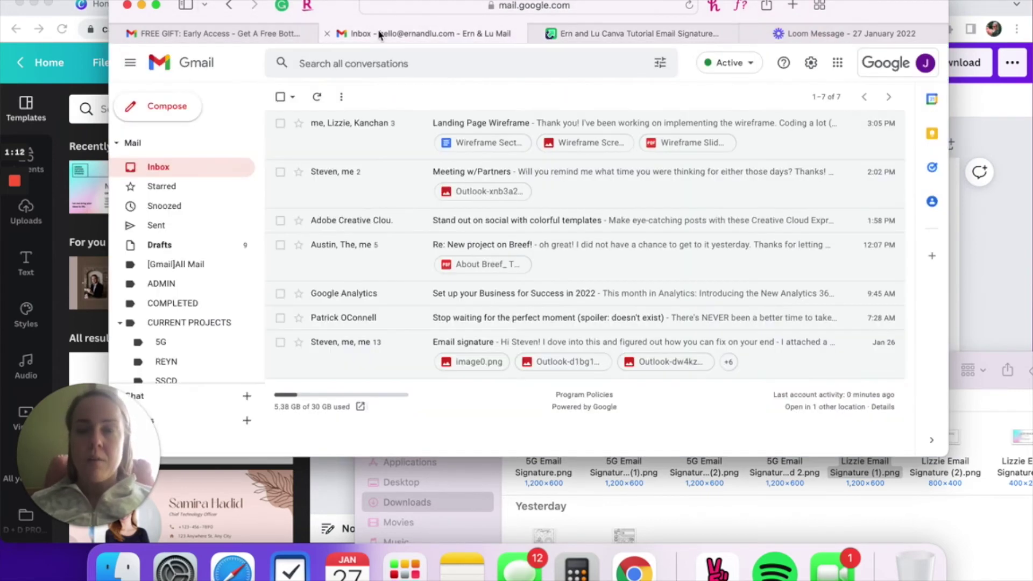
Open Gmail's full settings and scroll down to the canva tutorial signature editor
click(427, 35)
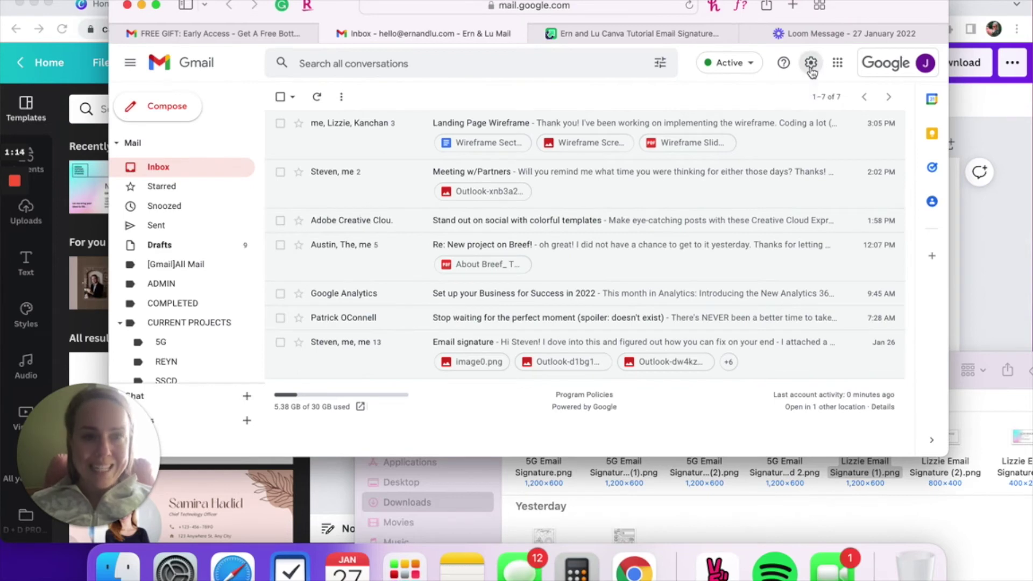
click(812, 65)
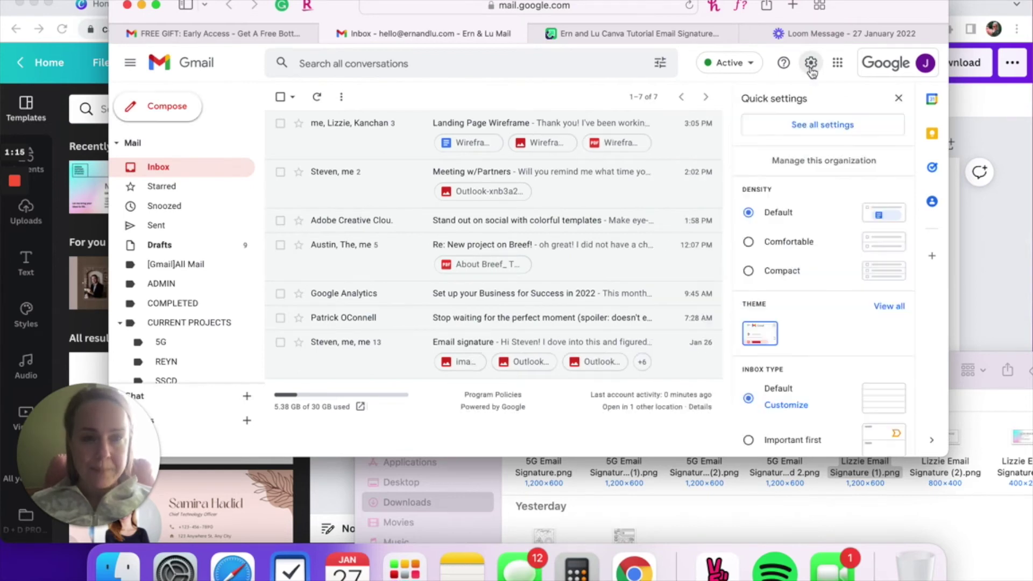
click(817, 126)
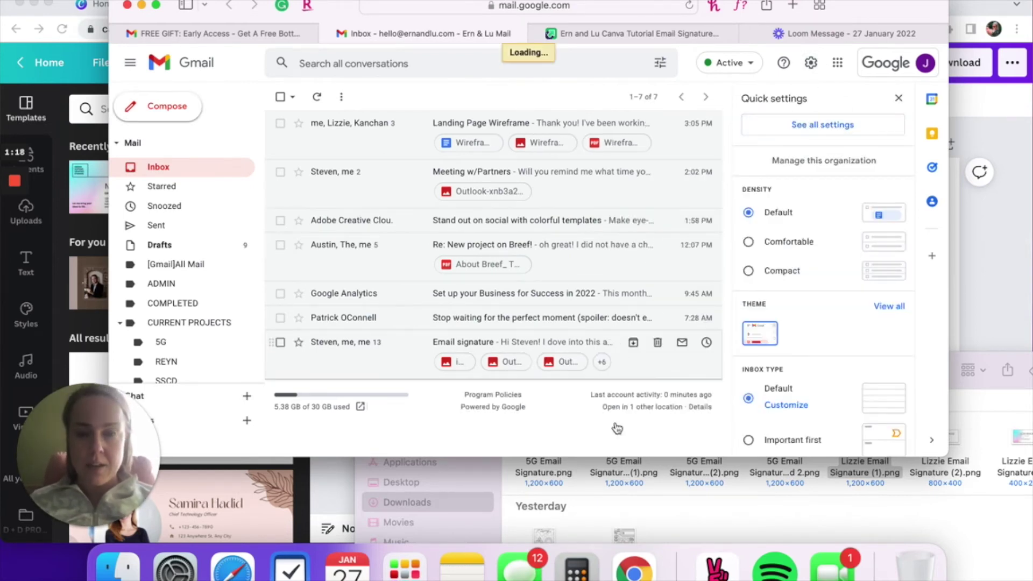
scroll(690, 335, down, 2)
scroll(691, 335, down, 15)
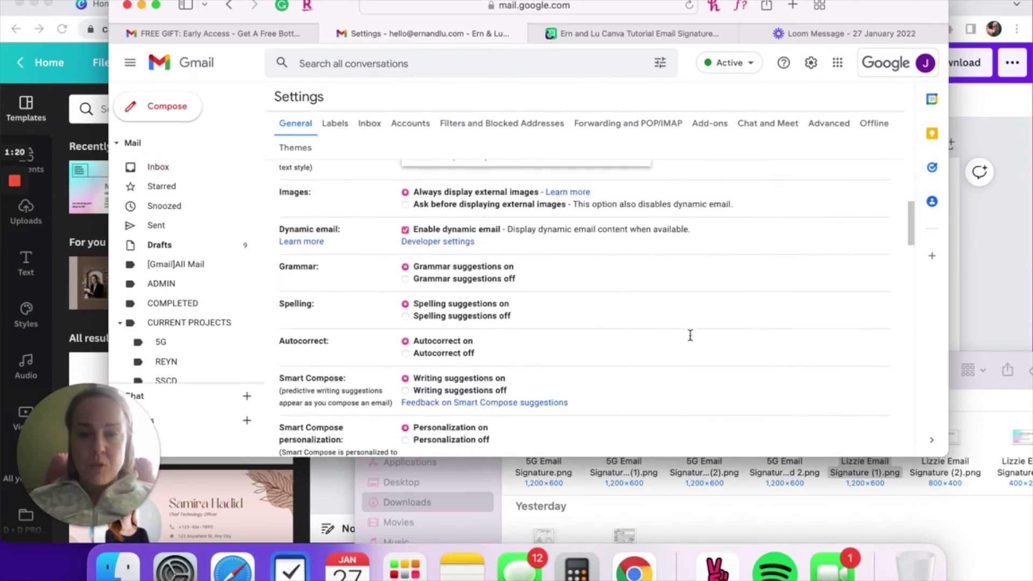
scroll(690, 336, down, 2)
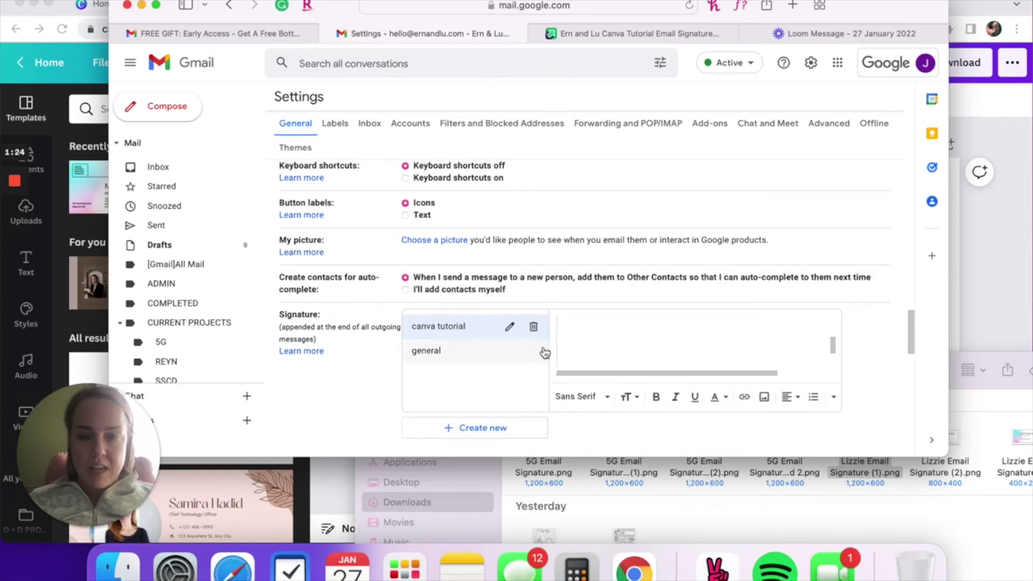
click(760, 344)
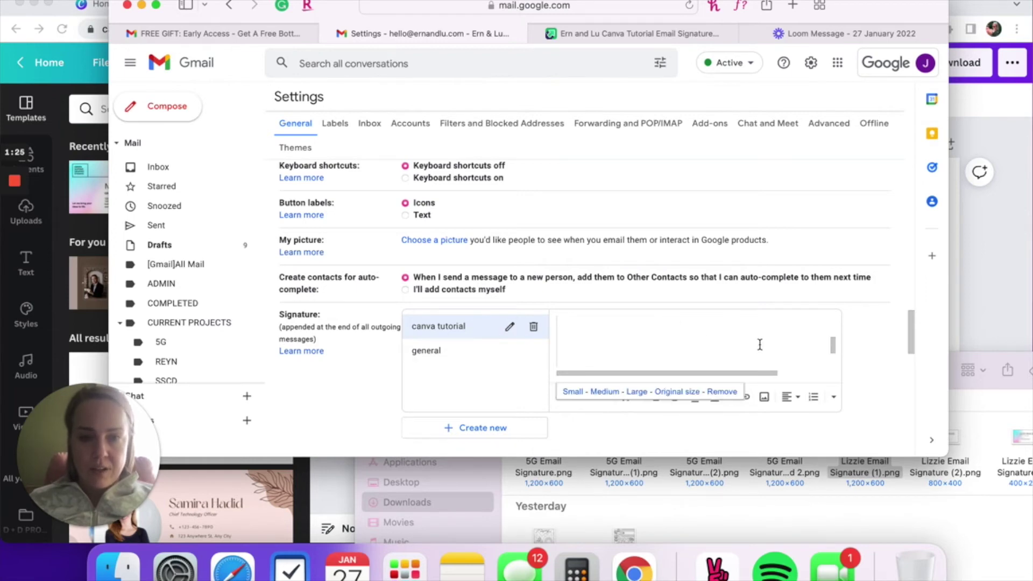
Remove the existing image and text from the canva tutorial signature
click(723, 392)
drag(721, 348, 544, 314)
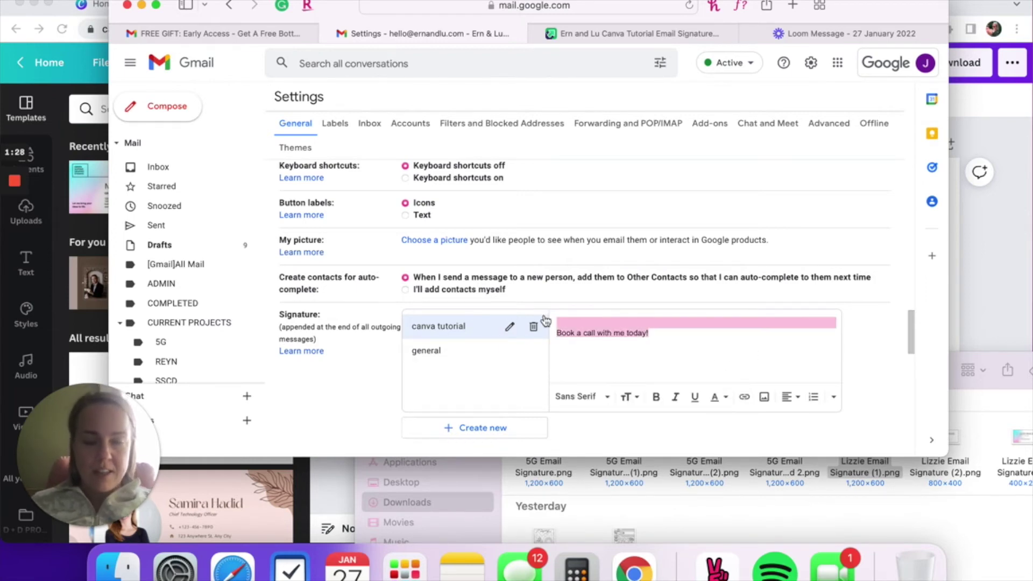
key(BackSpace)
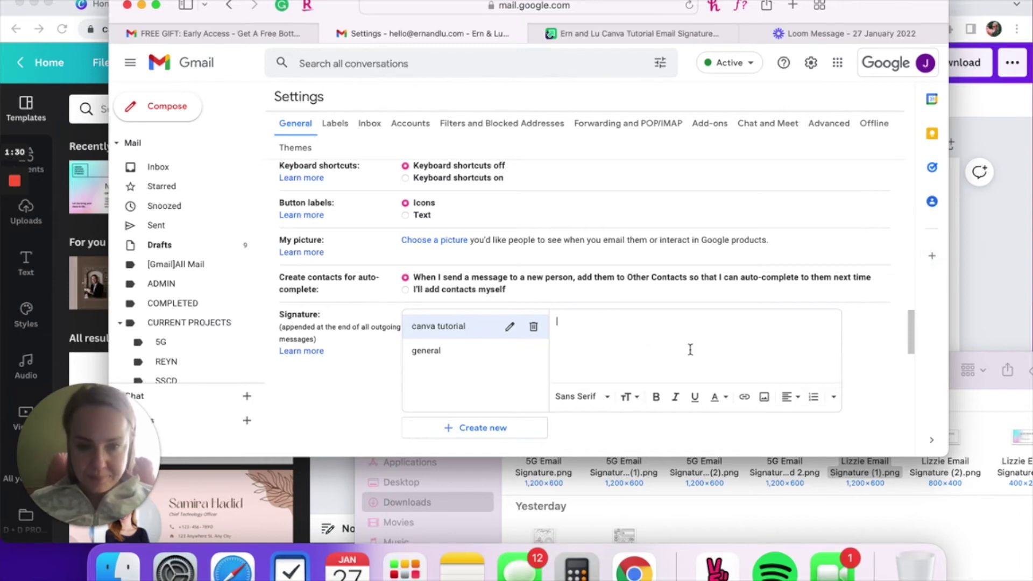
Add a web-address image using the pasted Imgur gallery link, which Gmail cannot find
click(766, 398)
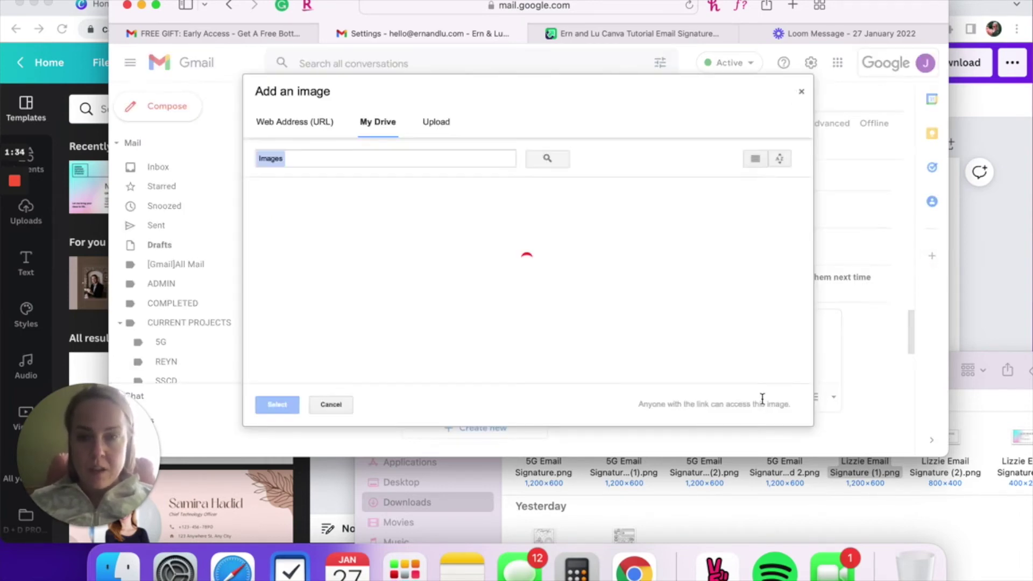
click(292, 129)
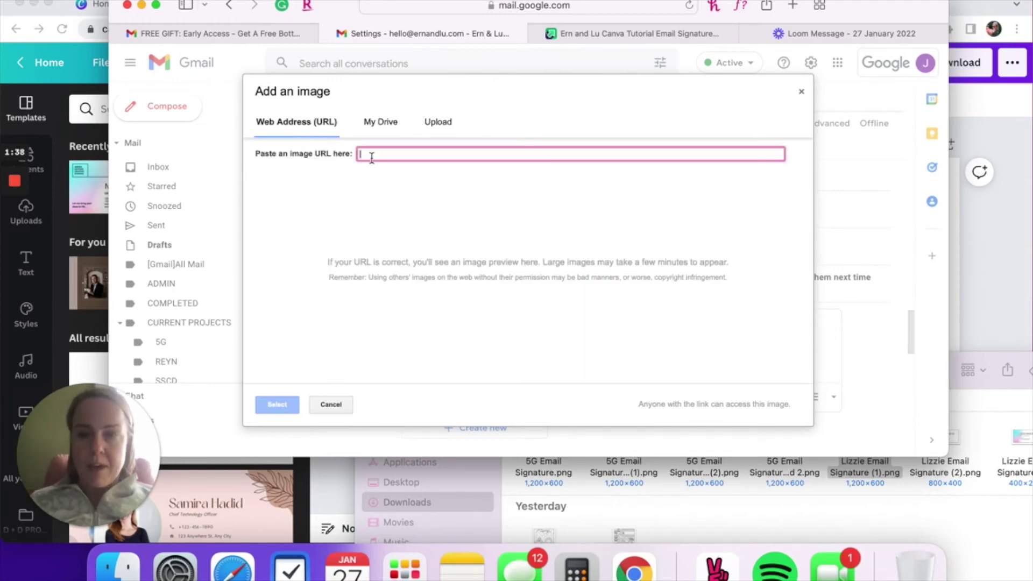
key(super+v)
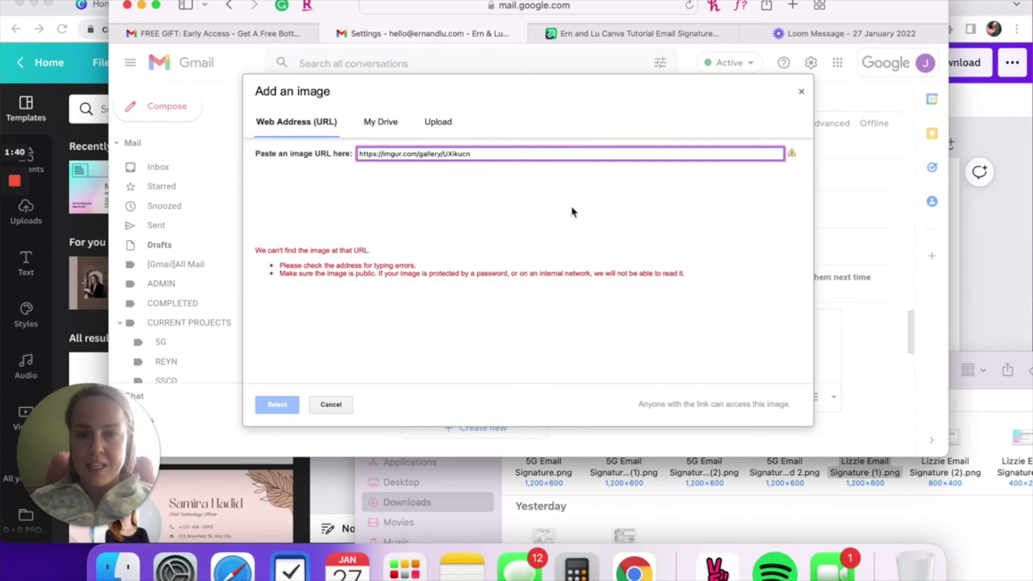
key(super+a)
key(BackSpace)
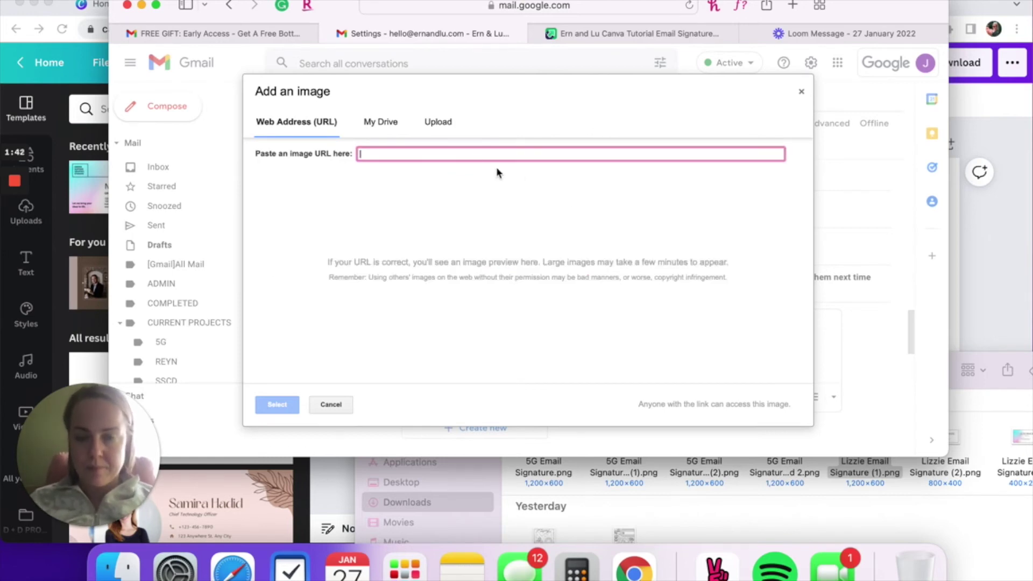
key(super+v)
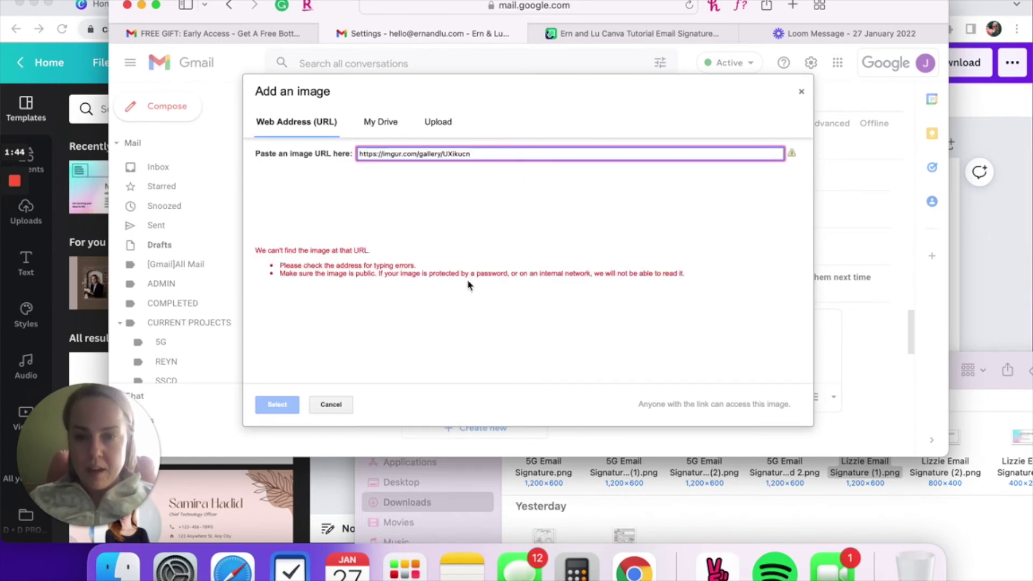
Copy the direct image address of the uploaded signature image from the Imgur post
click(671, 39)
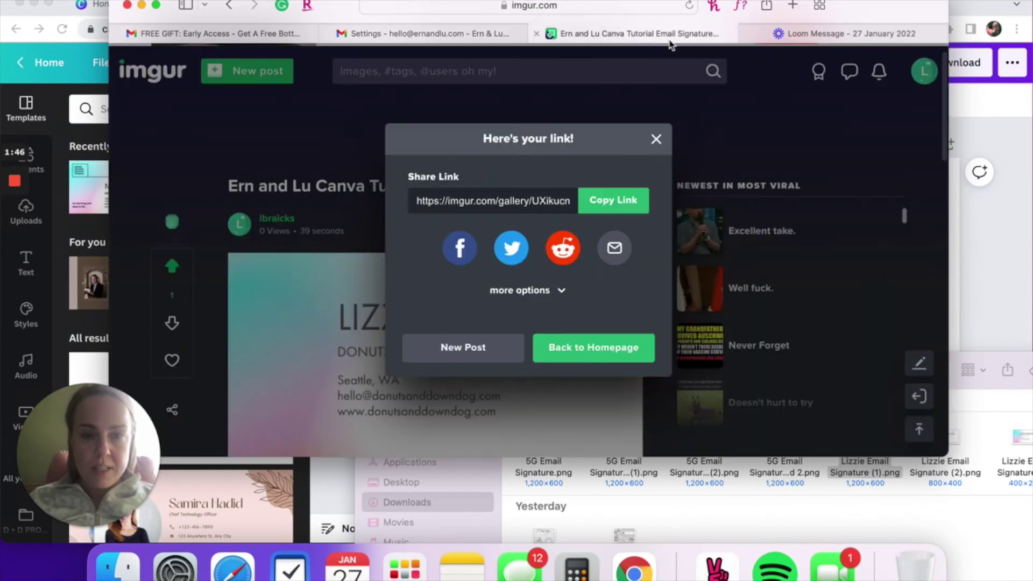
click(656, 140)
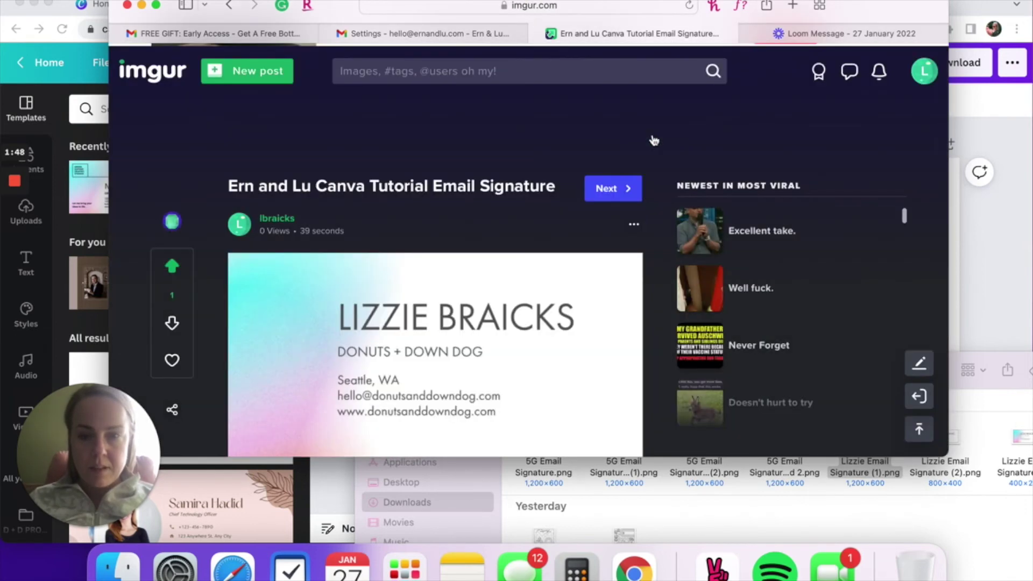
scroll(531, 387, down, 3)
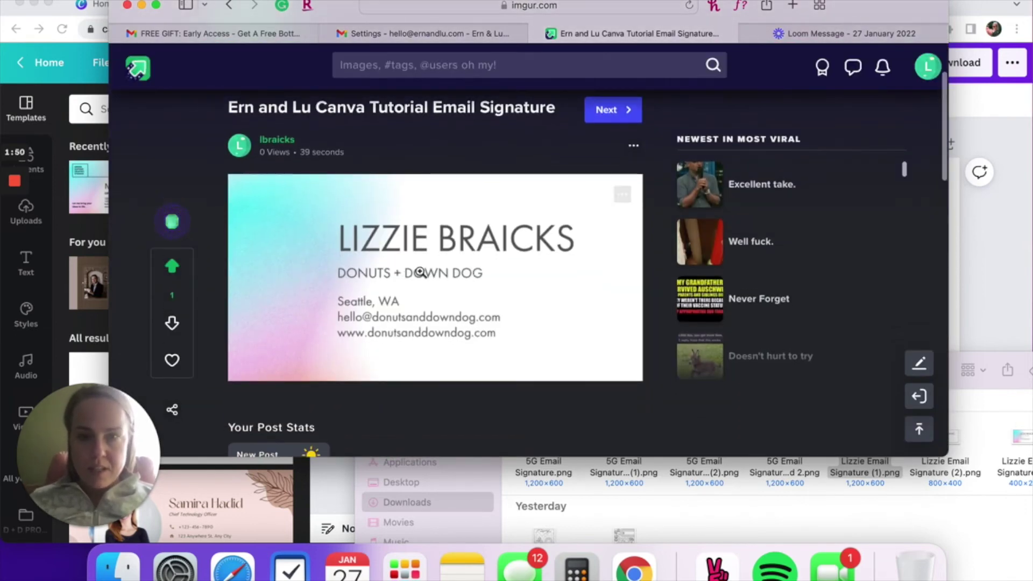
scroll(420, 272, up, 1)
double_click(419, 296)
right_click(419, 297)
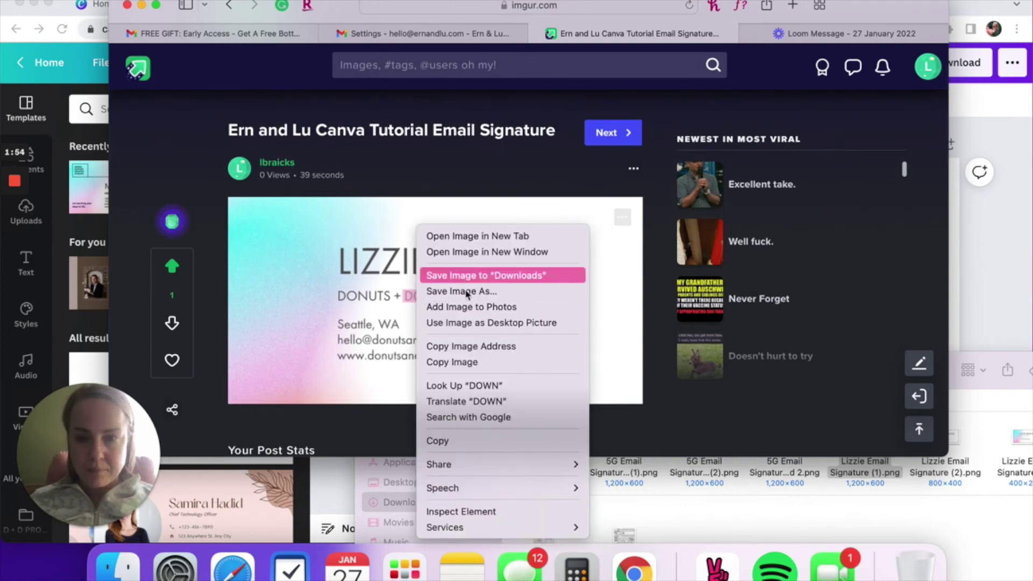
click(468, 346)
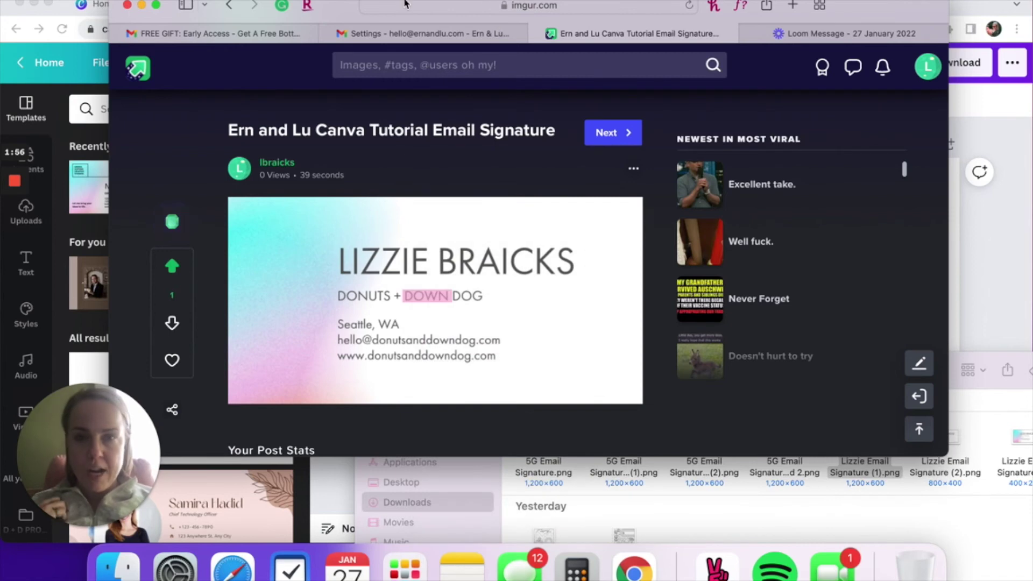
click(431, 33)
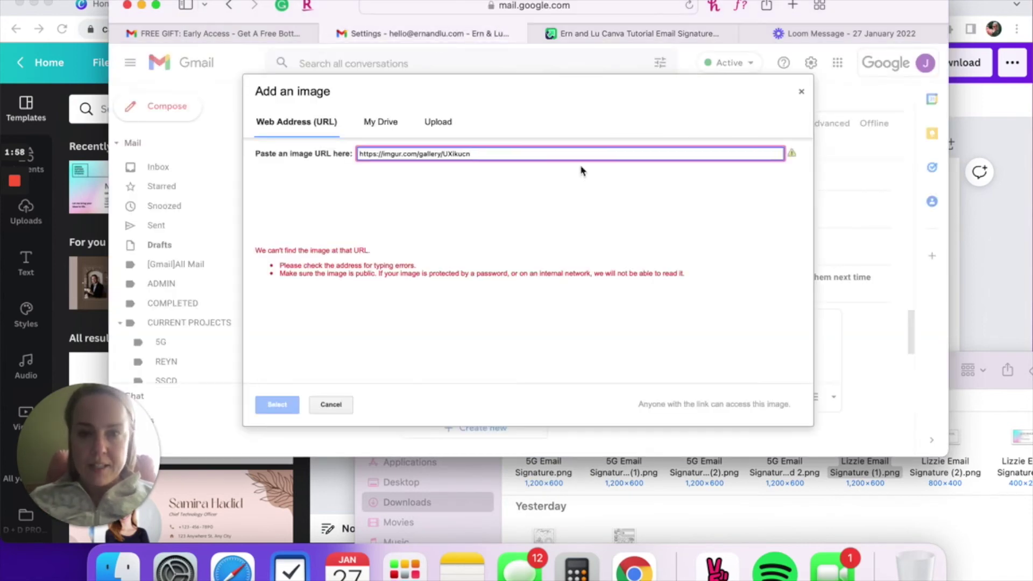
Replace the gallery link with the direct i.imgur.com address and insert that image
key(super+a)
key(super+v)
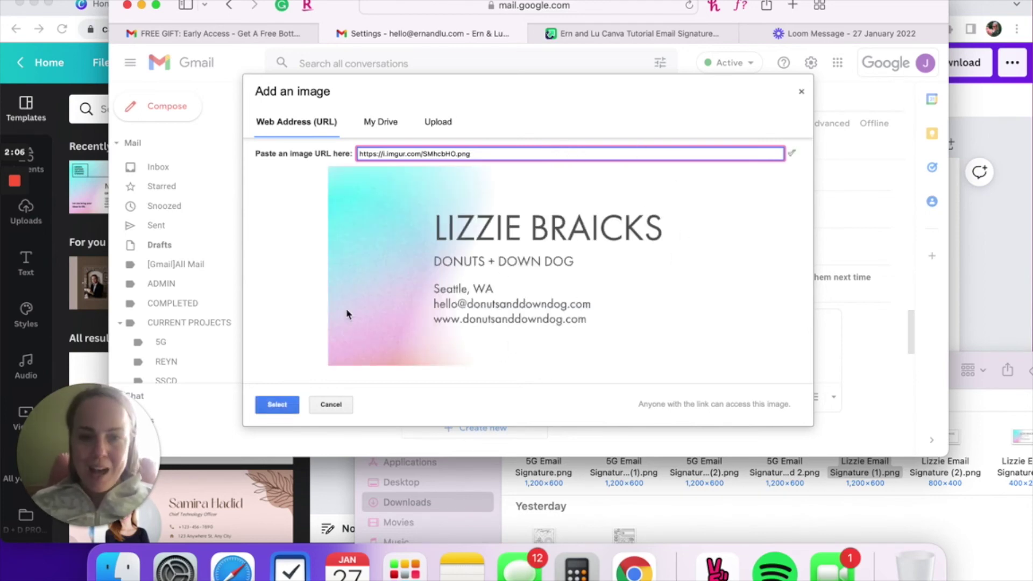
click(276, 412)
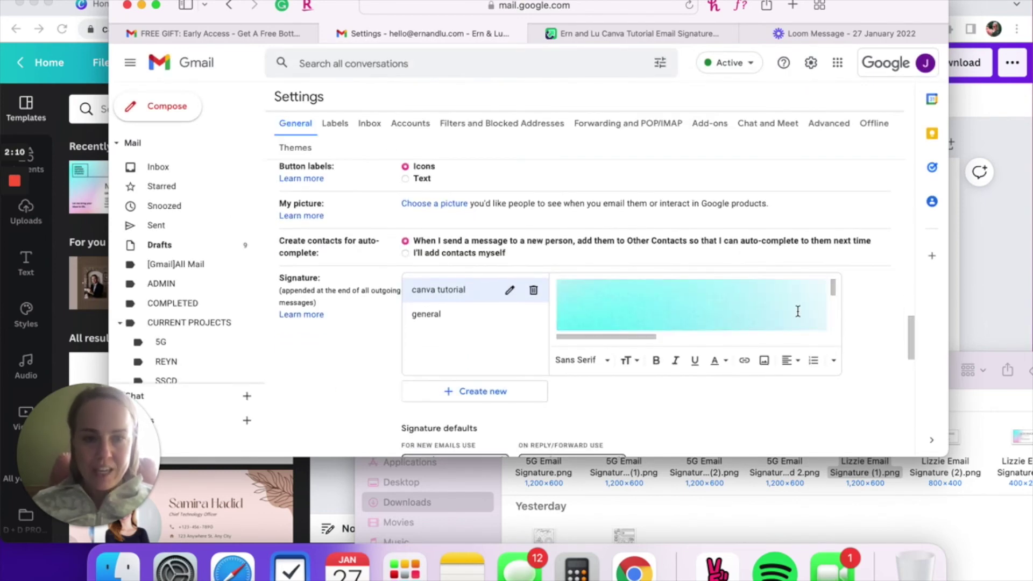
Resize the signature image to Large and place the cursor on the line below it
scroll(797, 312, down, 5)
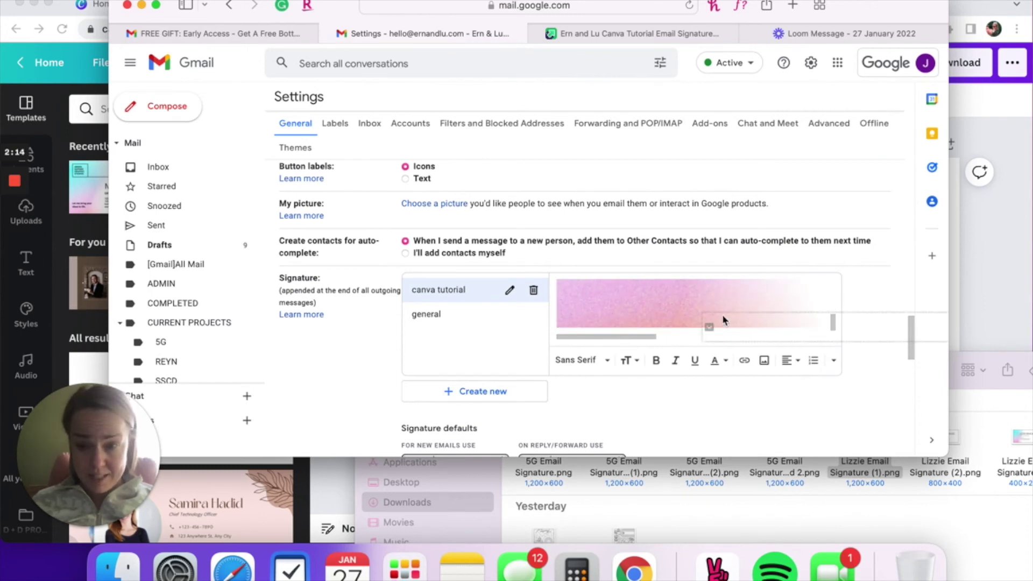
click(605, 305)
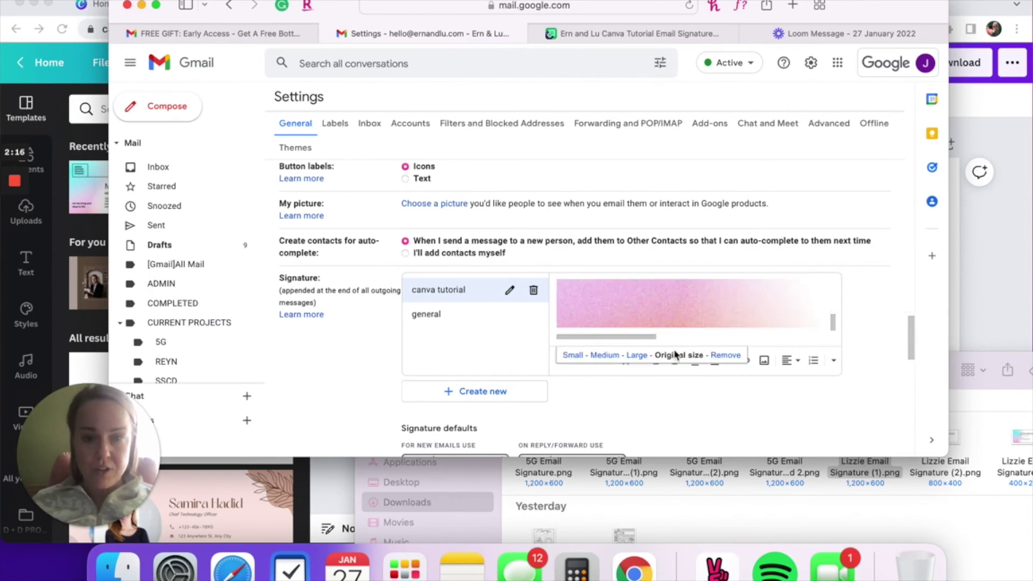
click(634, 355)
scroll(893, 394, up, 3)
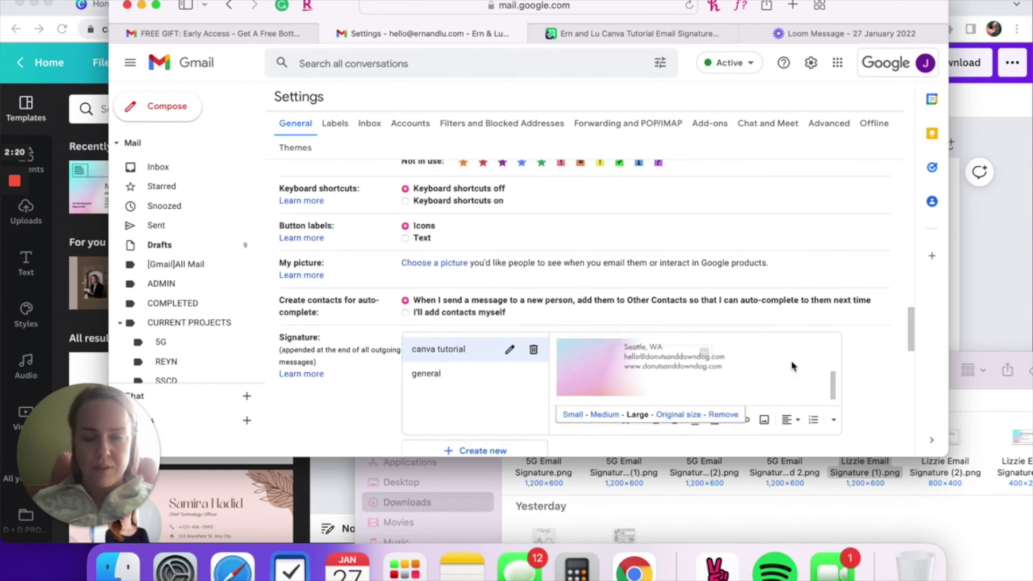
scroll(825, 390, up, 2)
scroll(827, 390, up, 2)
scroll(827, 387, down, 4)
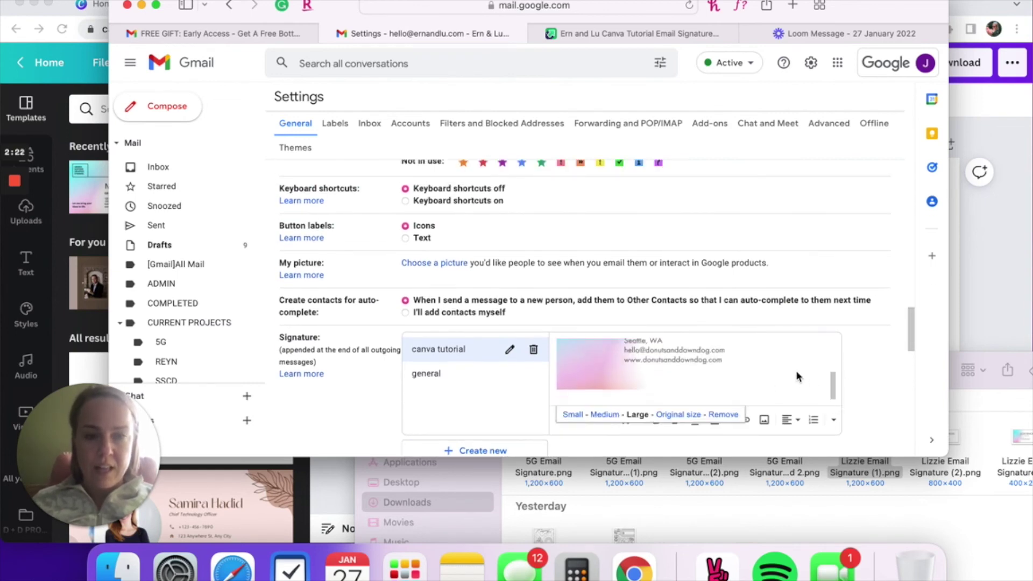
click(822, 372)
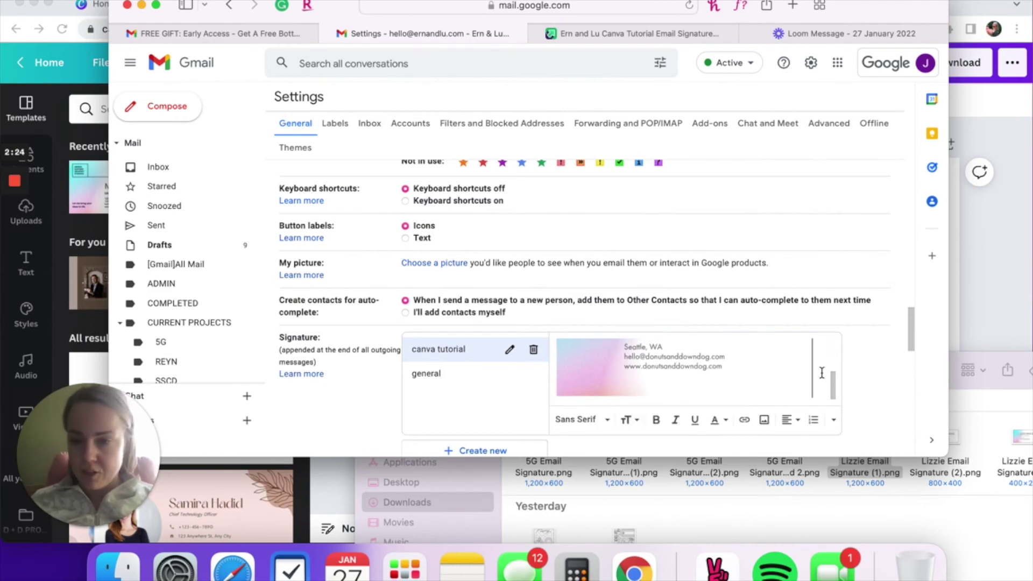
scroll(822, 372, down, 1)
Type 'Book a call with me today!' under the image, fixing the wording along the way
text(Book a)
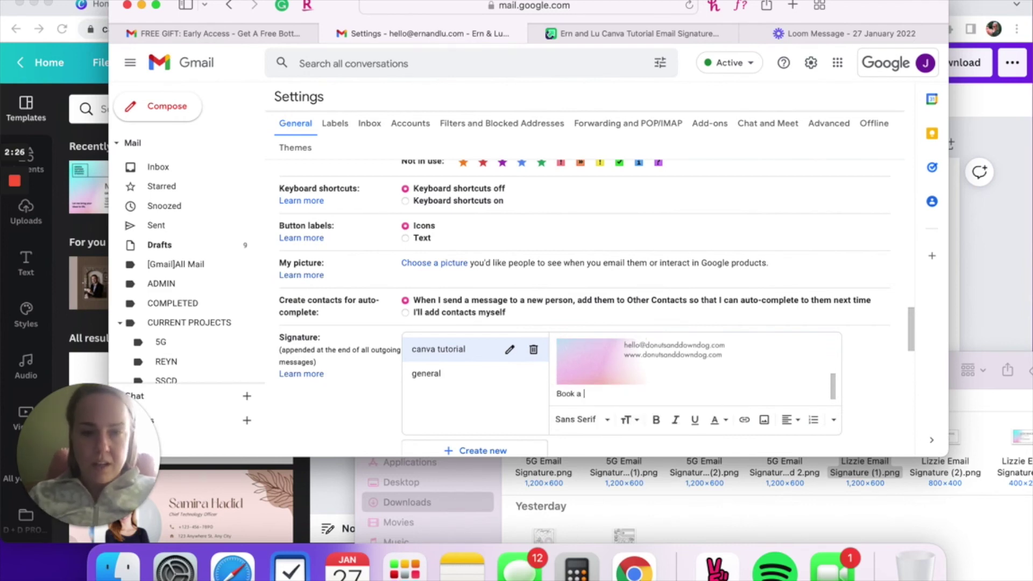
text( call with me below)
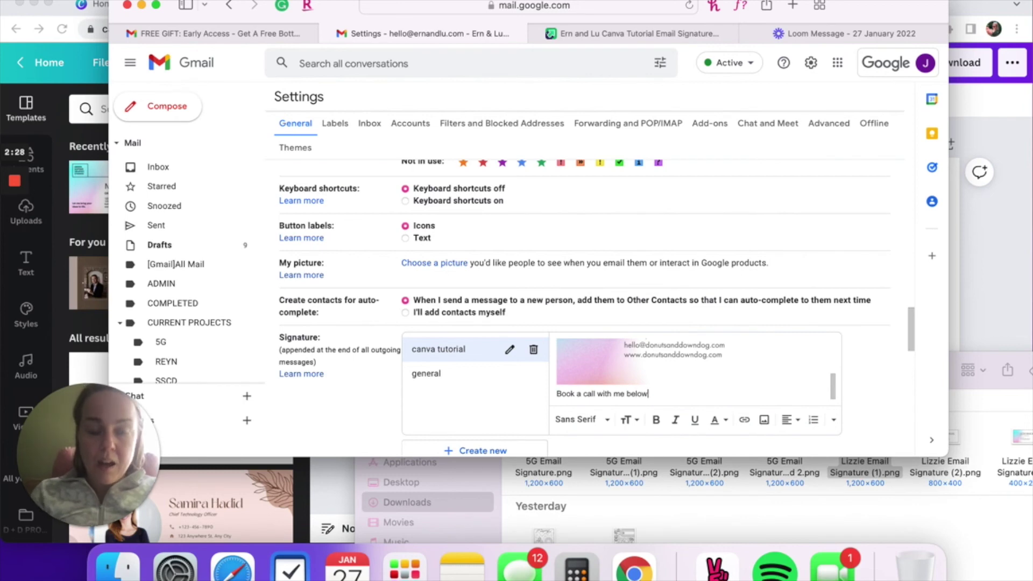
key(BackSpace)
key(BackSpace)
key(BackSpace)
key(BackSpace)
text(today-)
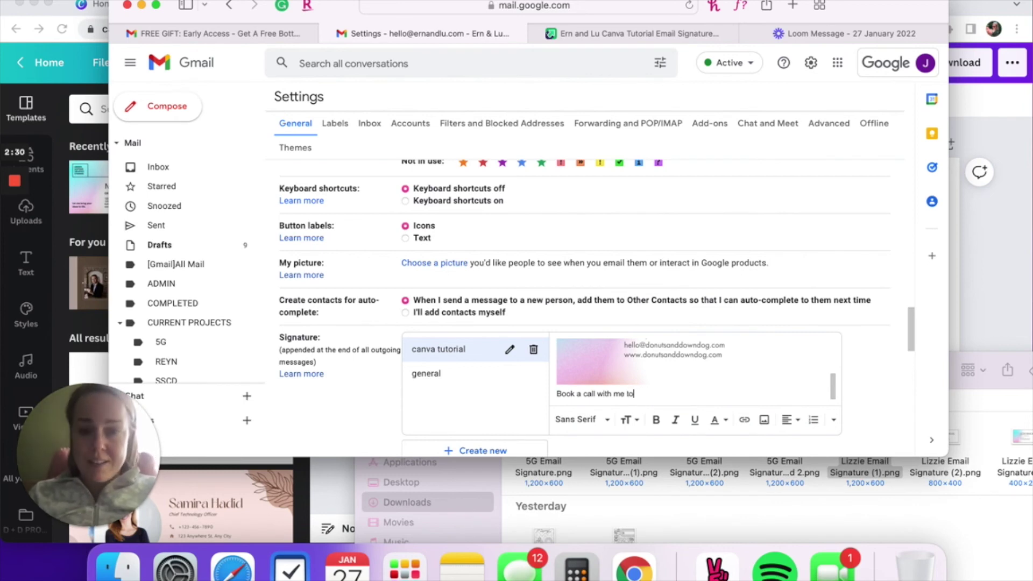
key(BackSpace)
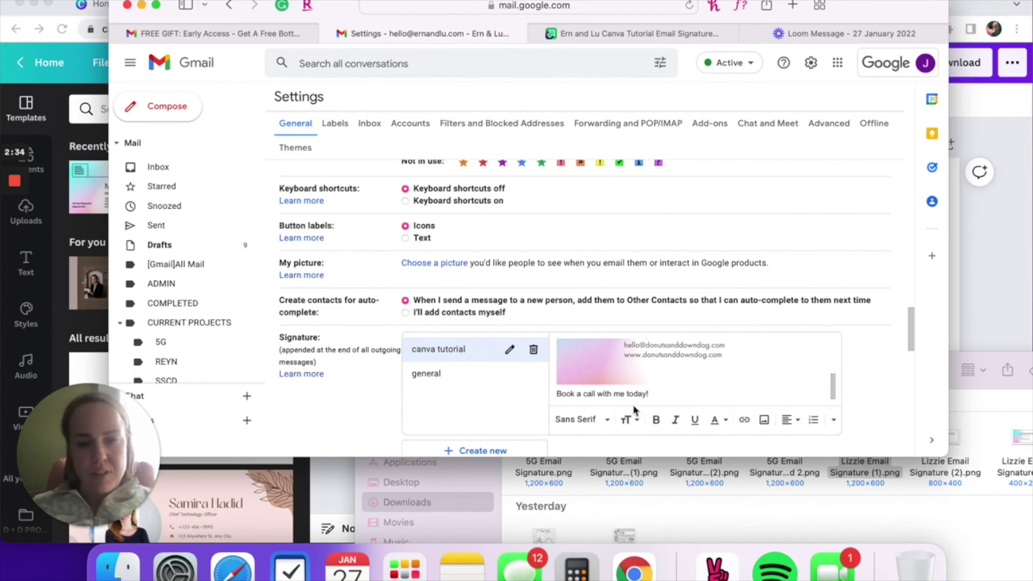
key(ctrl+Up)
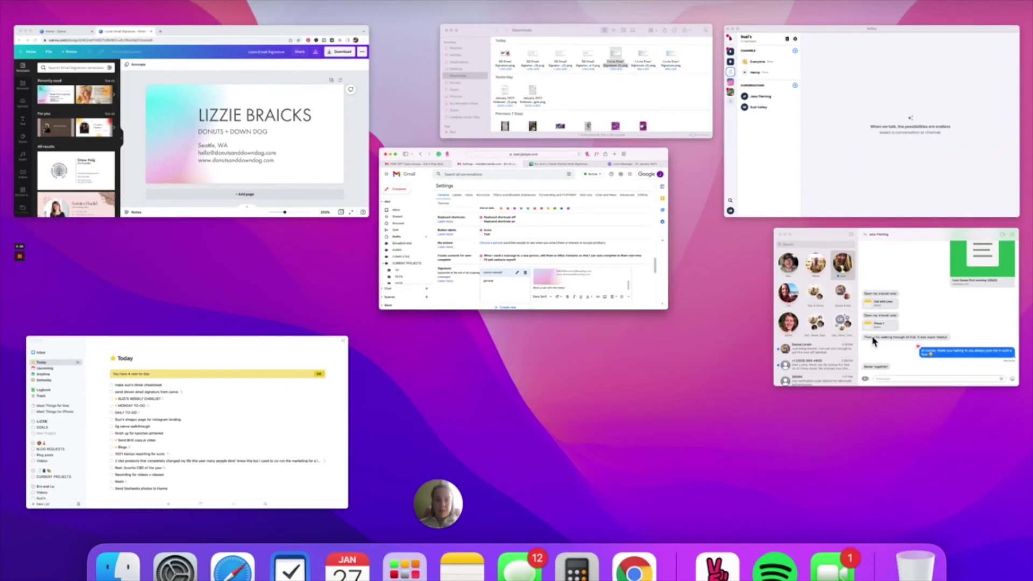
click(512, 242)
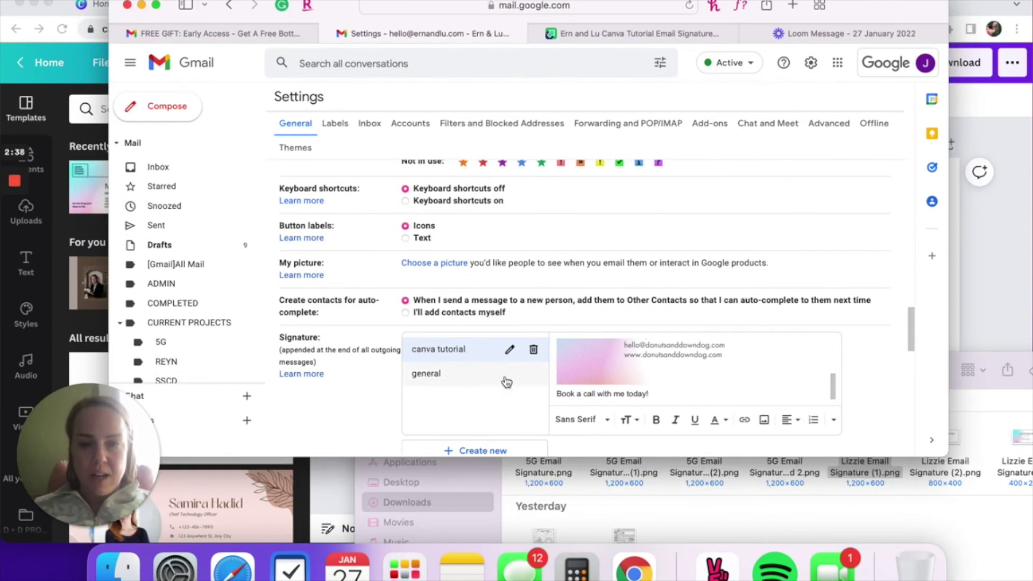
scroll(712, 402, down, 3)
Choose canva tutorial for new emails and for replies/forwards, save, then start a test email
scroll(712, 401, down, 2)
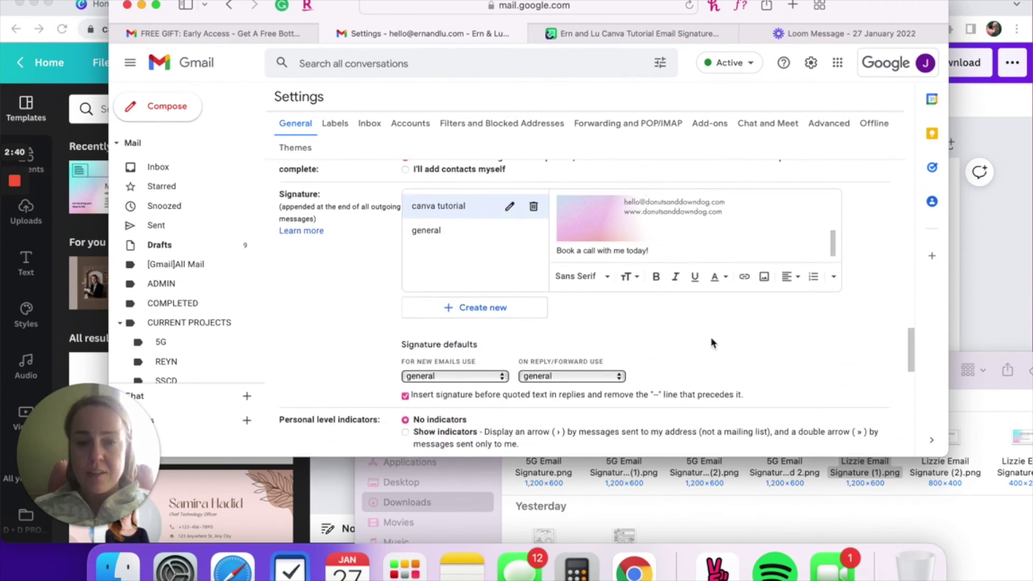
click(484, 380)
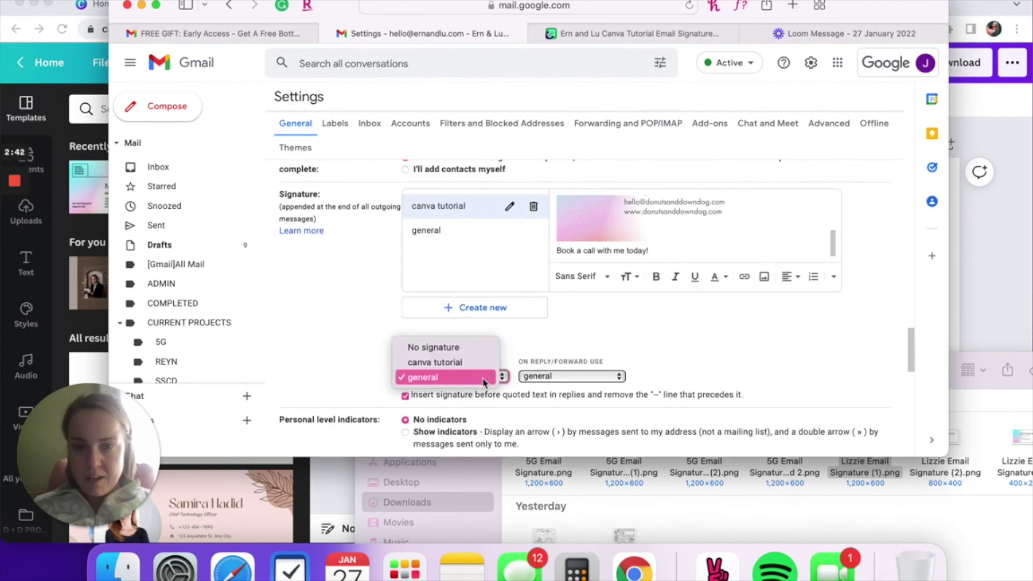
click(478, 372)
click(560, 376)
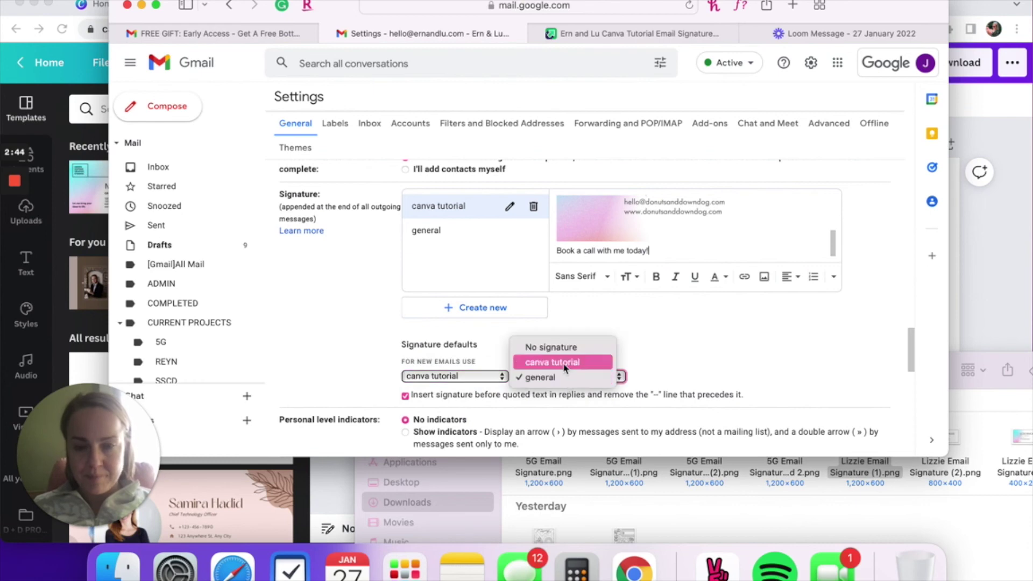
click(549, 363)
scroll(668, 322, down, 3)
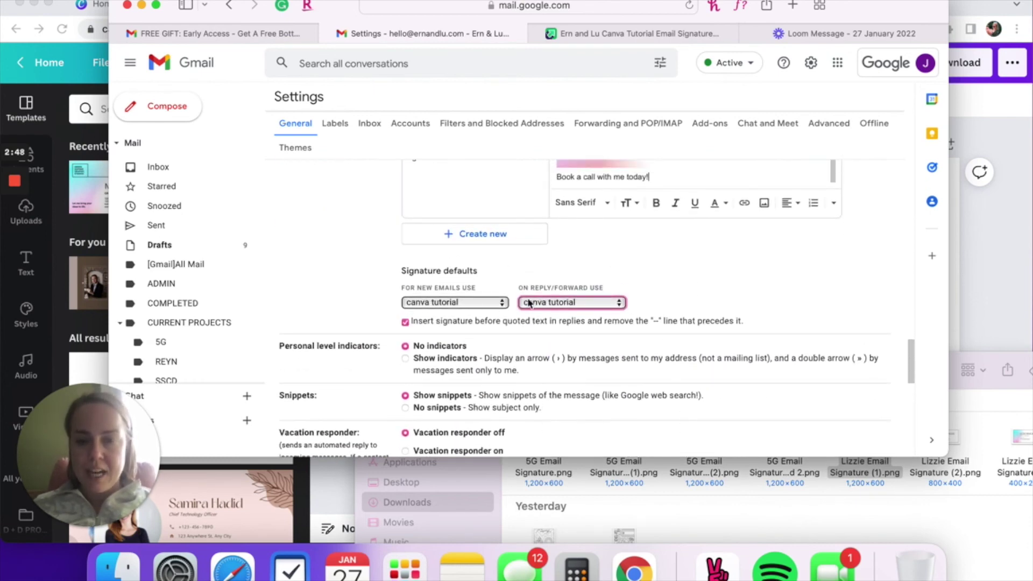
scroll(566, 264, up, 3)
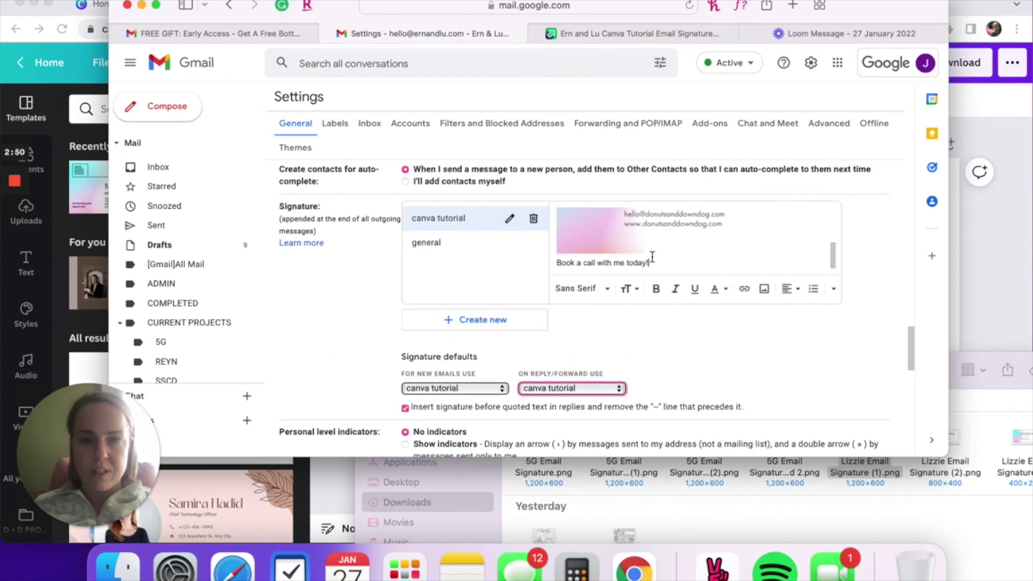
scroll(731, 386, down, 10)
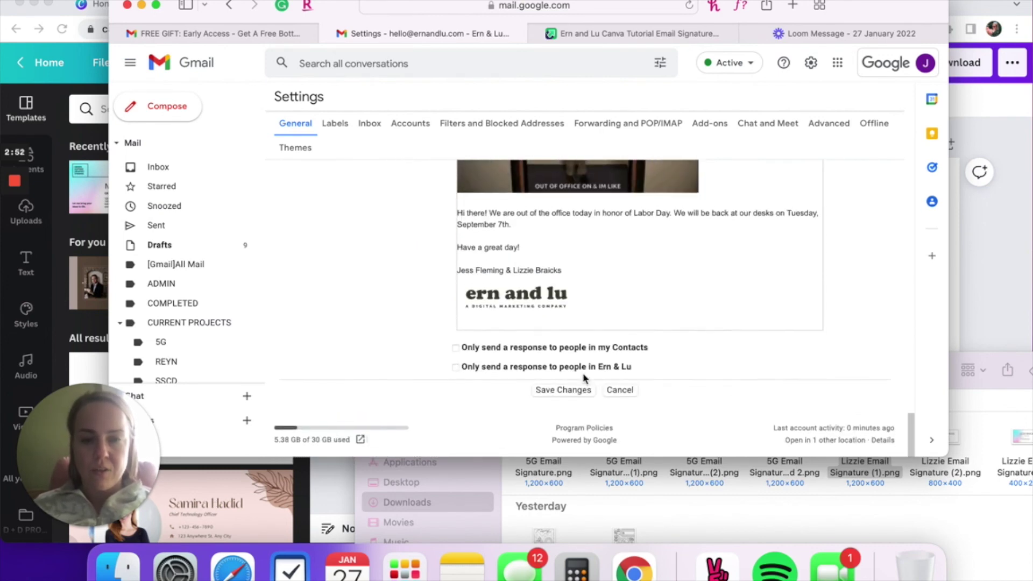
click(559, 392)
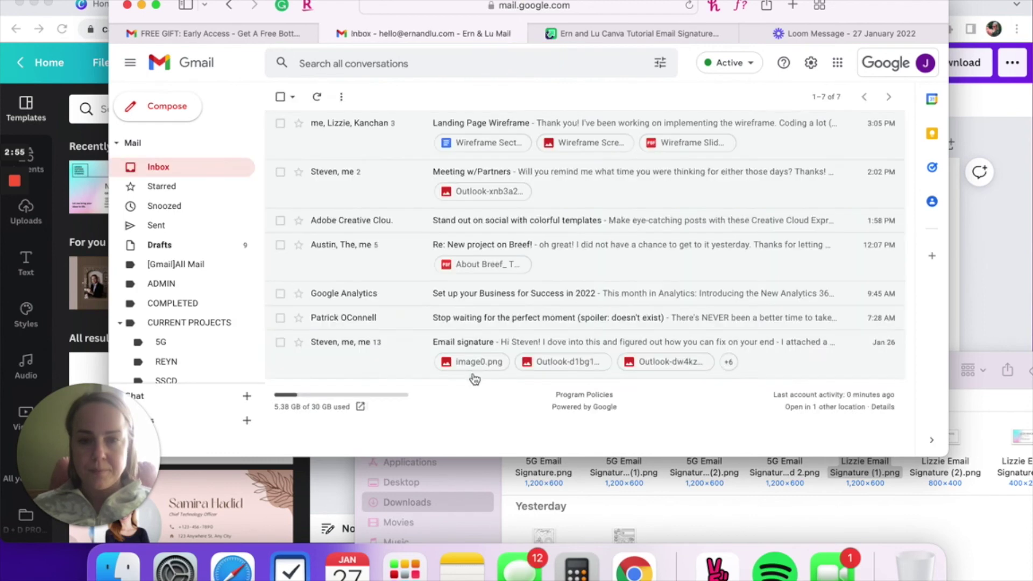
click(164, 106)
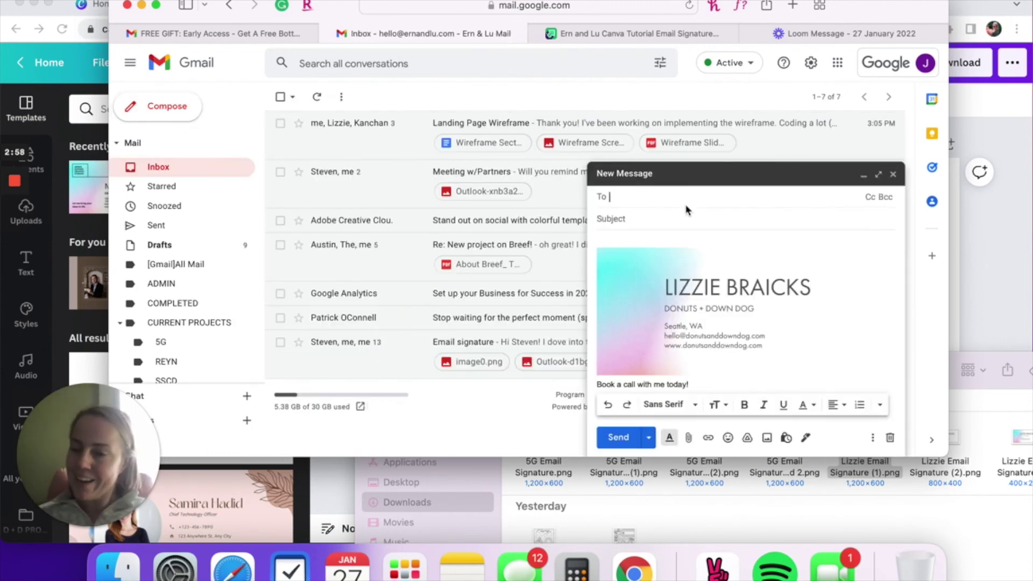